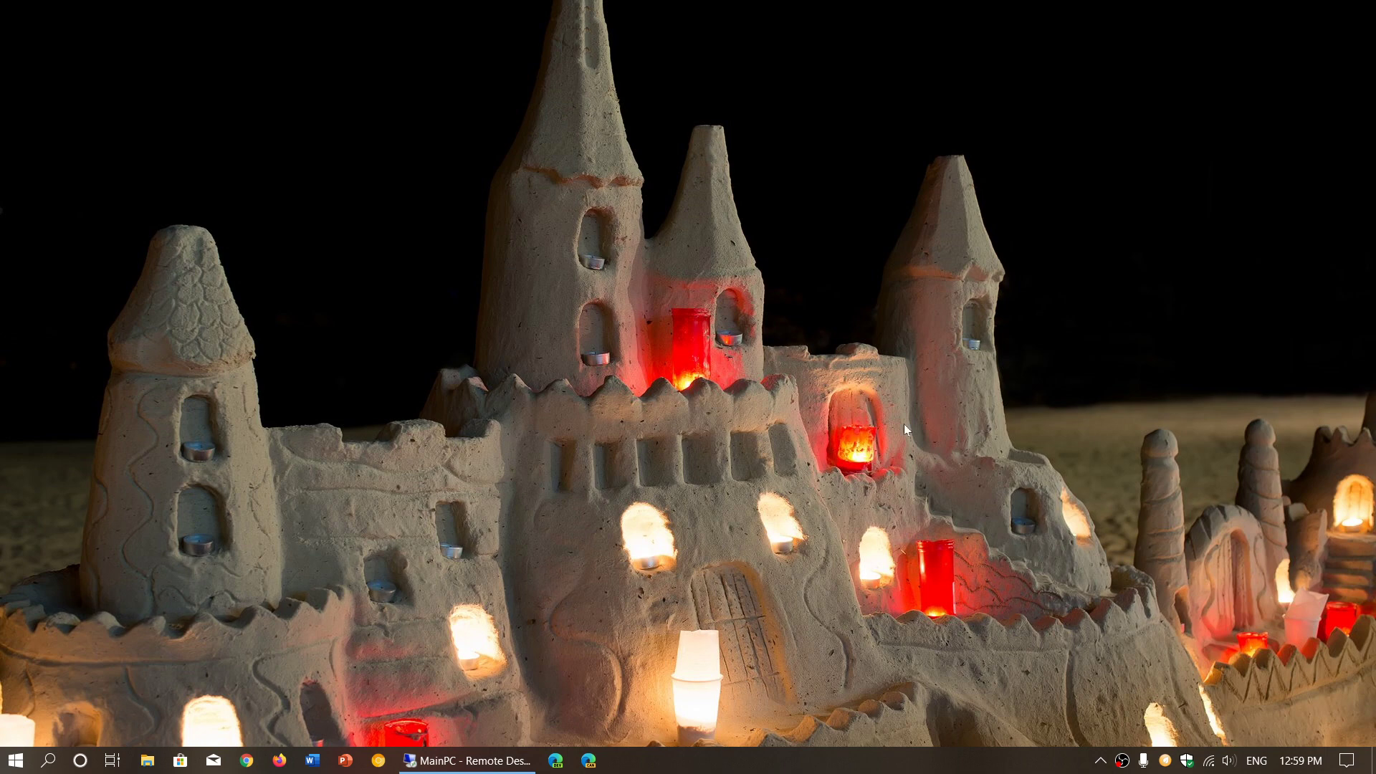
Step: Launch Firefox from the taskbar icon so it opens on a new tab page
{"action": "left_click", "coordinate": [278, 761]}
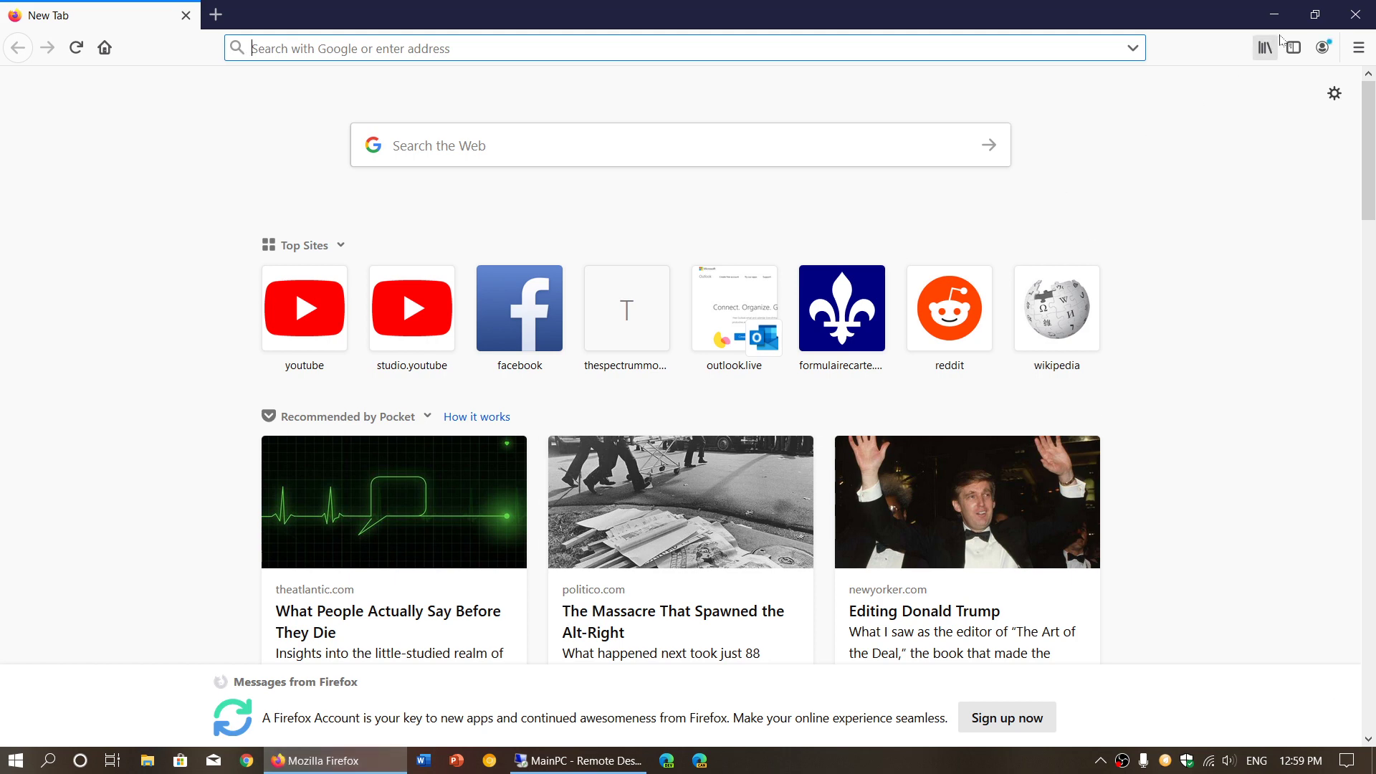
Step: Open the Privacy Protections dashboard from the main menu, showing 2 trackers blocked this week
{"action": "left_click", "coordinate": [1360, 48]}
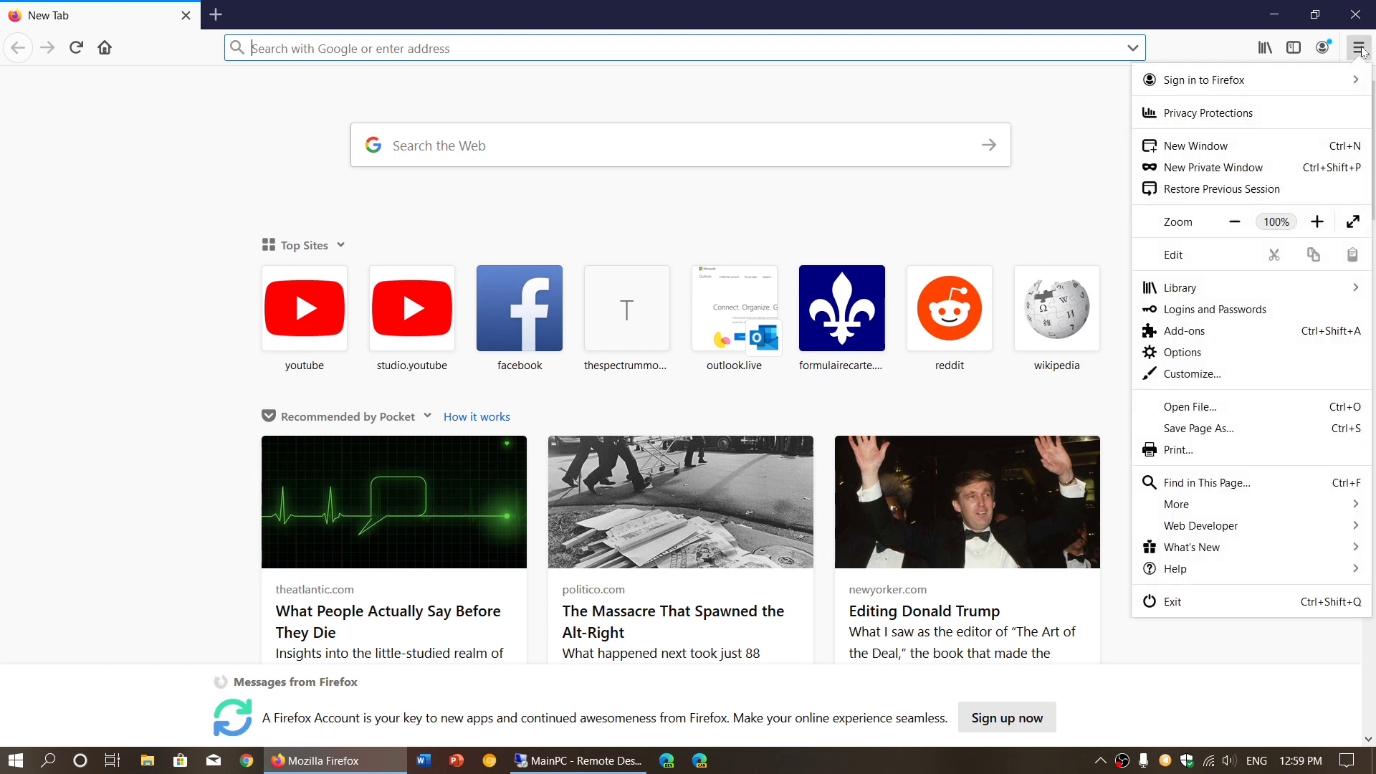
{"action": "left_click", "coordinate": [1296, 113]}
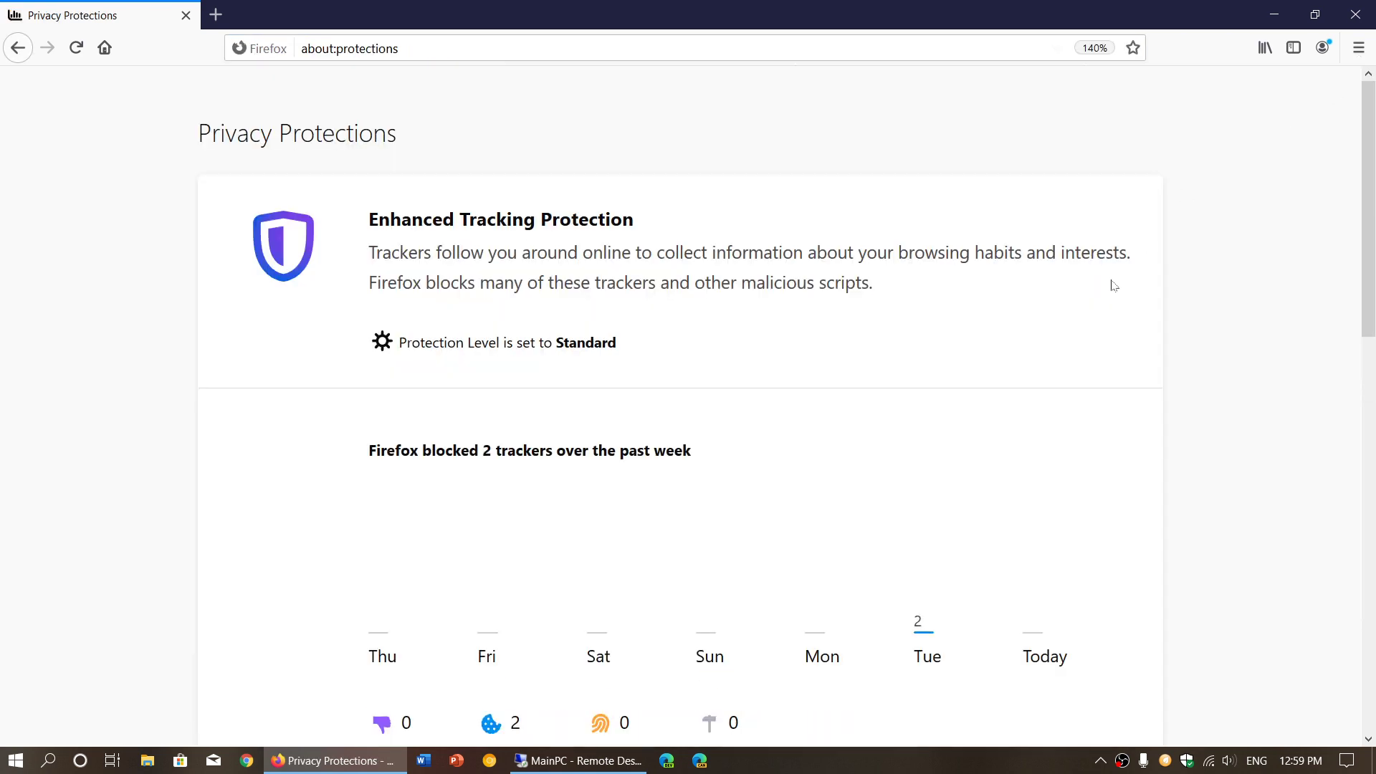
{"action": "scroll", "coordinate": [1234, 475], "scroll_direction": "down", "scroll_amount": 1}
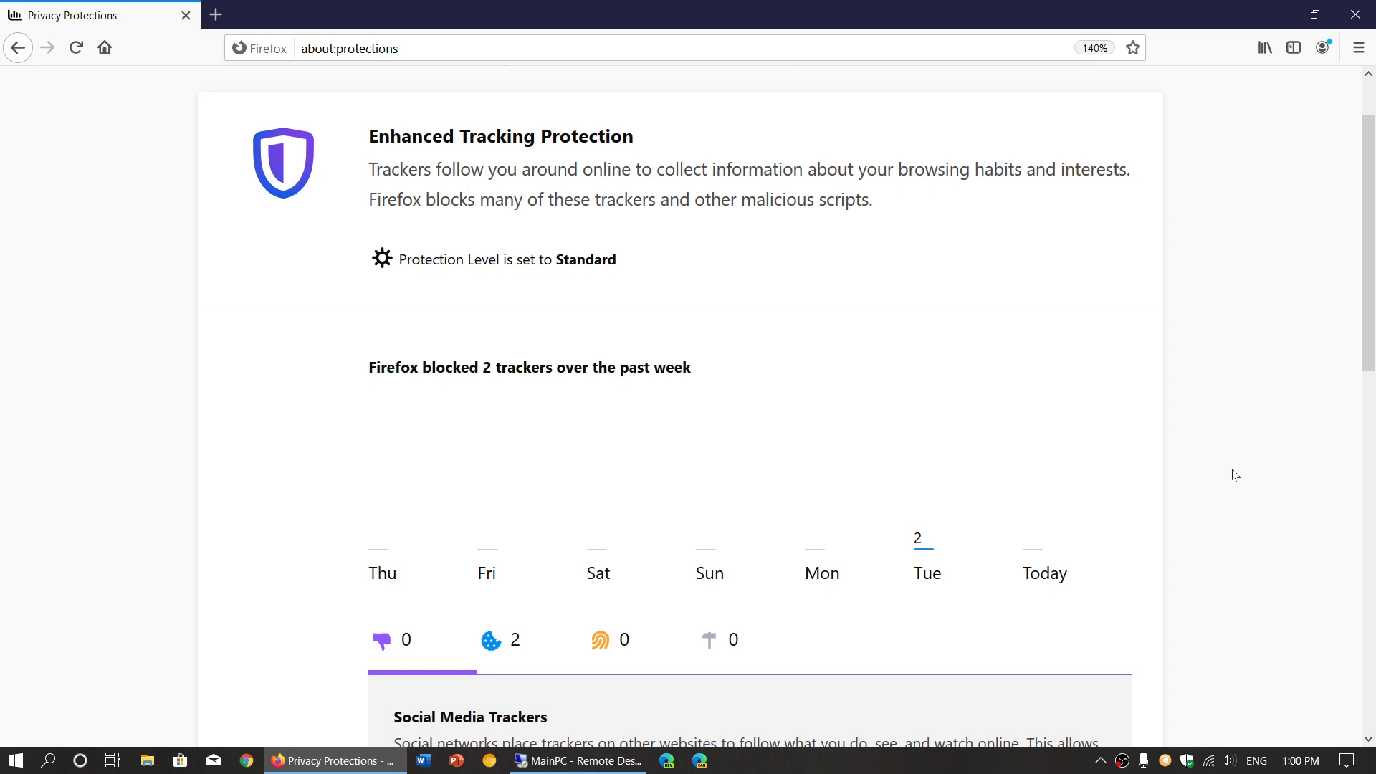
{"action": "scroll", "coordinate": [1235, 474], "scroll_direction": "down", "scroll_amount": 3}
{"action": "scroll", "coordinate": [1234, 474], "scroll_direction": "down", "scroll_amount": 1}
{"action": "scroll", "coordinate": [1234, 474], "scroll_direction": "up", "scroll_amount": 2}
{"action": "scroll", "coordinate": [1235, 475], "scroll_direction": "down", "scroll_amount": 1}
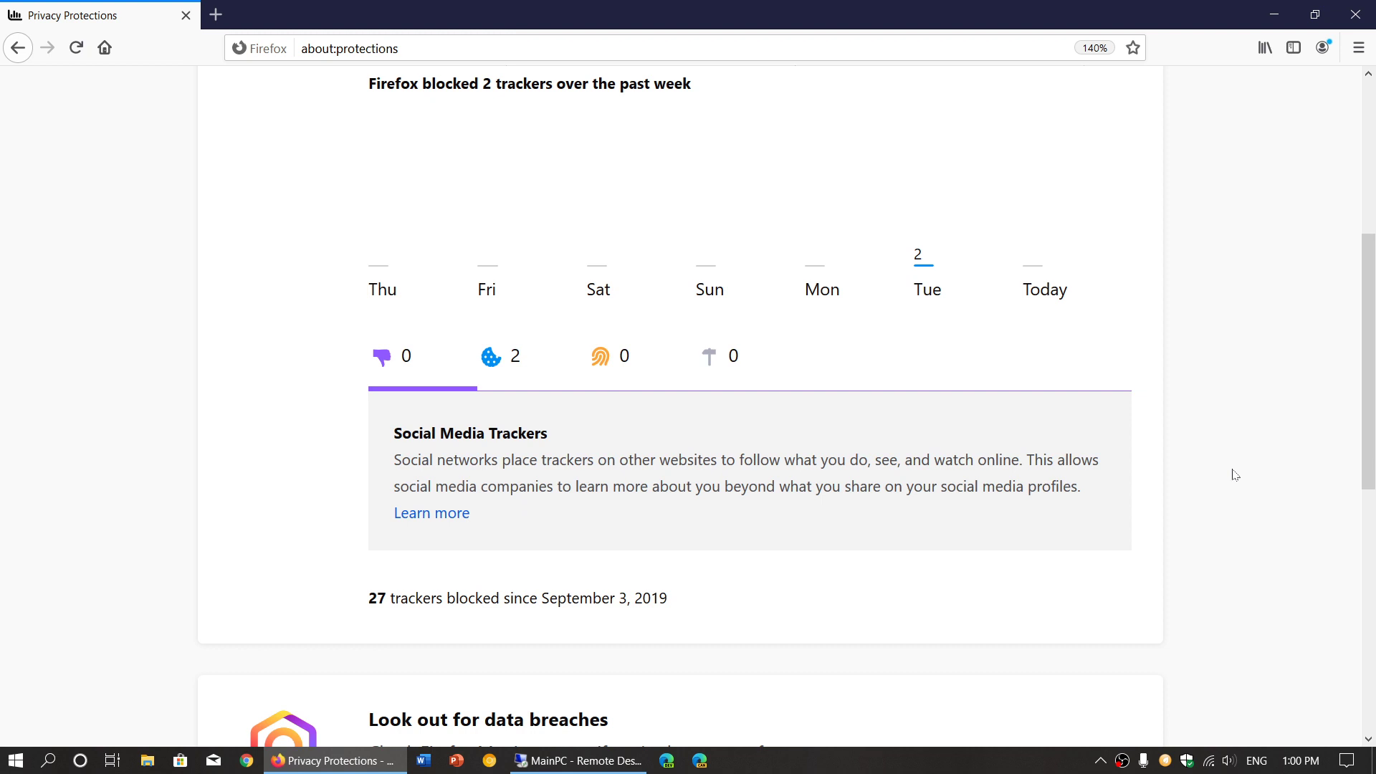
{"action": "scroll", "coordinate": [1234, 475], "scroll_direction": "up", "scroll_amount": 2}
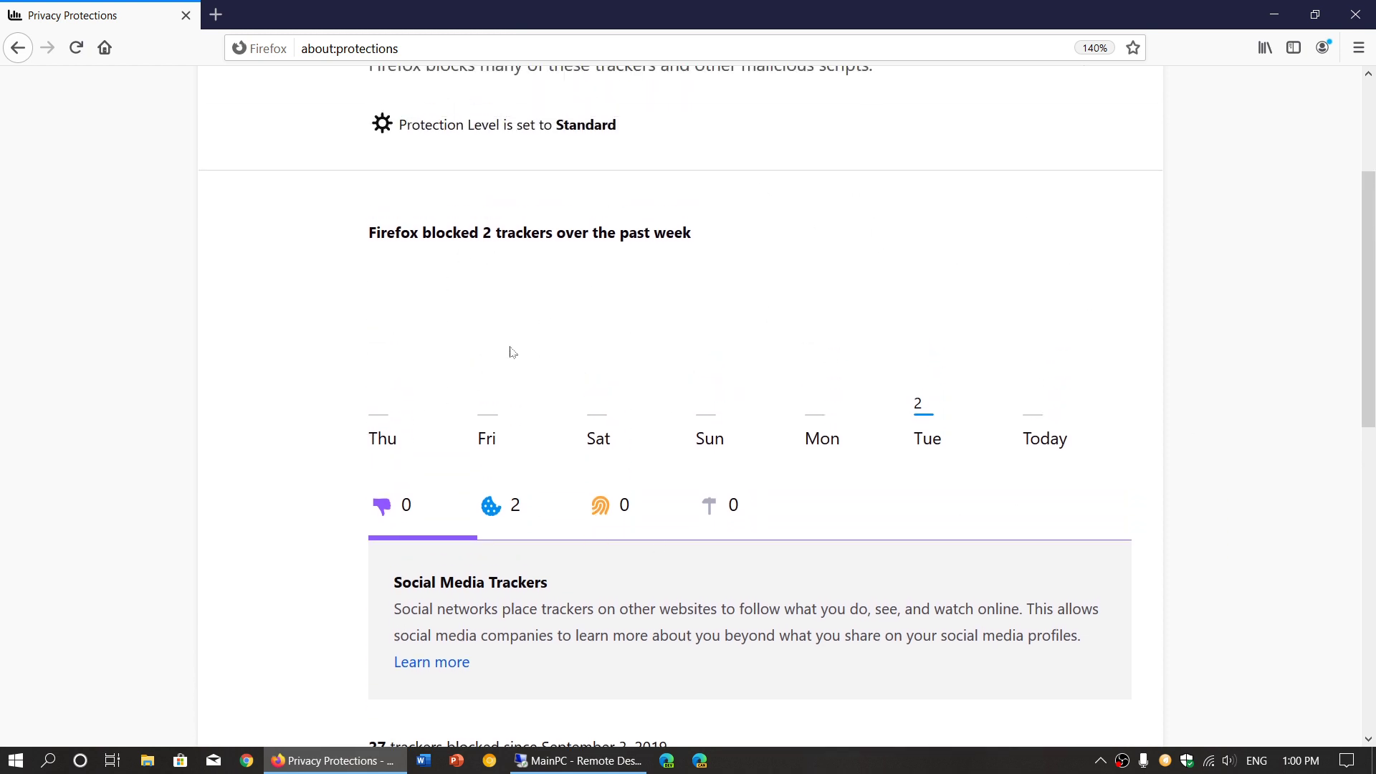
{"action": "scroll", "coordinate": [512, 354], "scroll_direction": "up", "scroll_amount": 2}
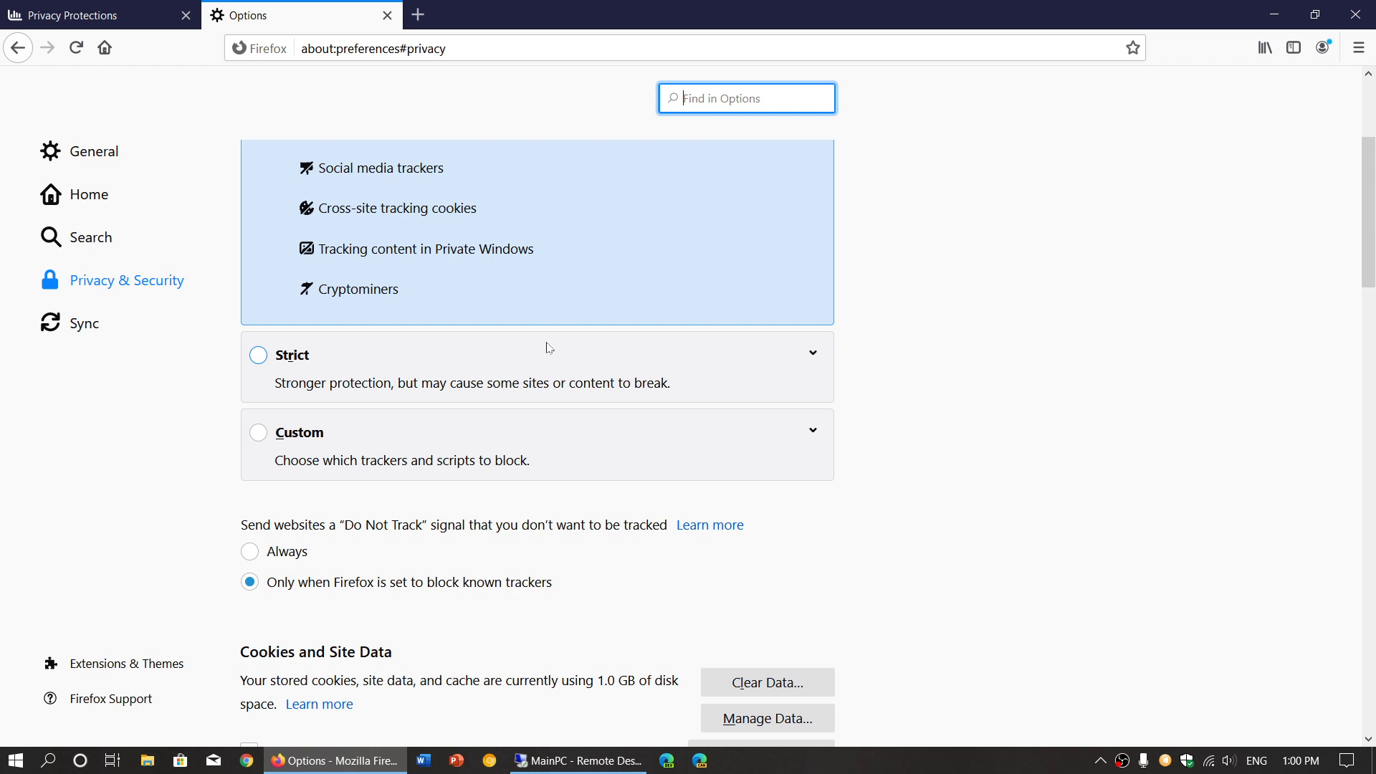
{"action": "scroll", "coordinate": [546, 348], "scroll_direction": "up", "scroll_amount": 3}
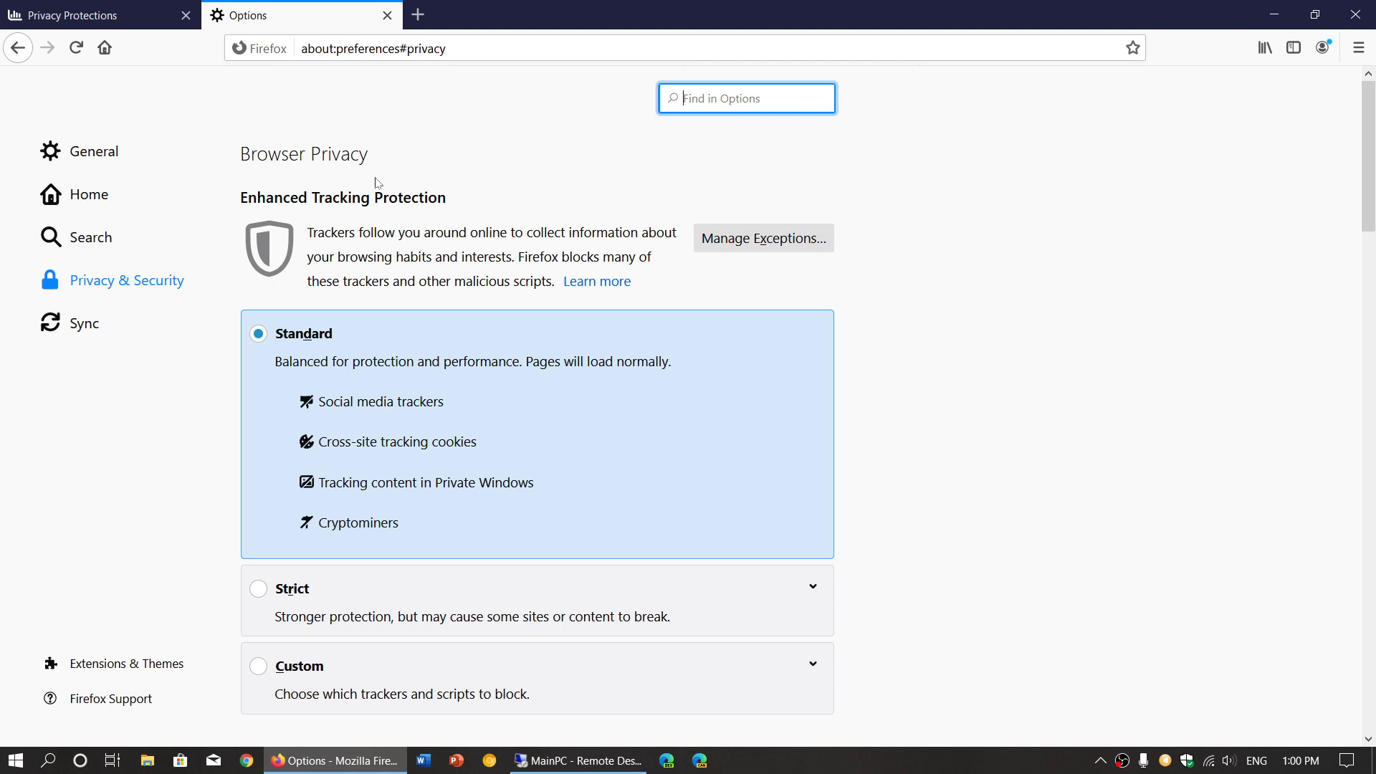
Step: Close the Options tab to return to the Privacy Protections dashboard
{"action": "left_click", "coordinate": [386, 15]}
{"action": "scroll", "coordinate": [971, 429], "scroll_direction": "down", "scroll_amount": 6}
{"action": "scroll", "coordinate": [971, 429], "scroll_direction": "up", "scroll_amount": 3}
{"action": "scroll", "coordinate": [971, 429], "scroll_direction": "down", "scroll_amount": 2}
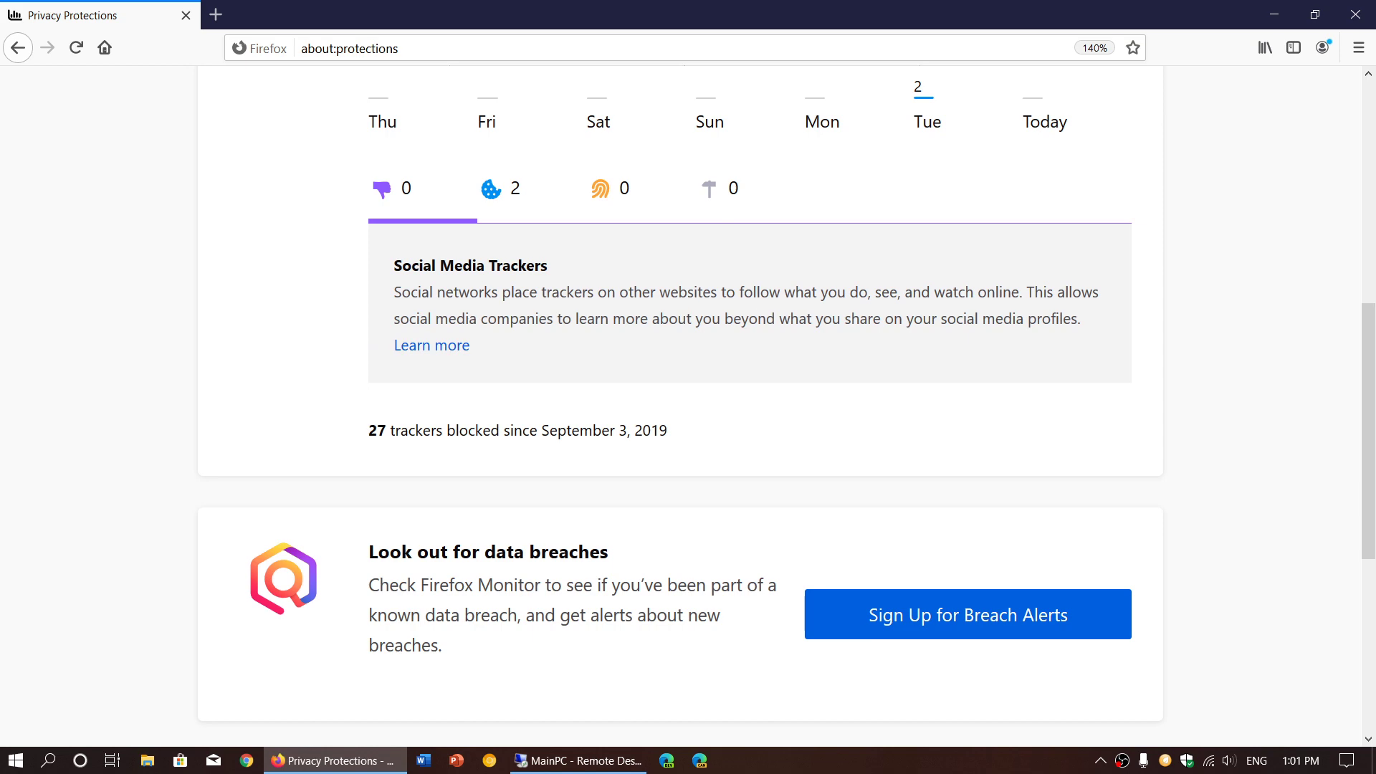
{"action": "scroll", "coordinate": [649, 442], "scroll_direction": "down", "scroll_amount": 3}
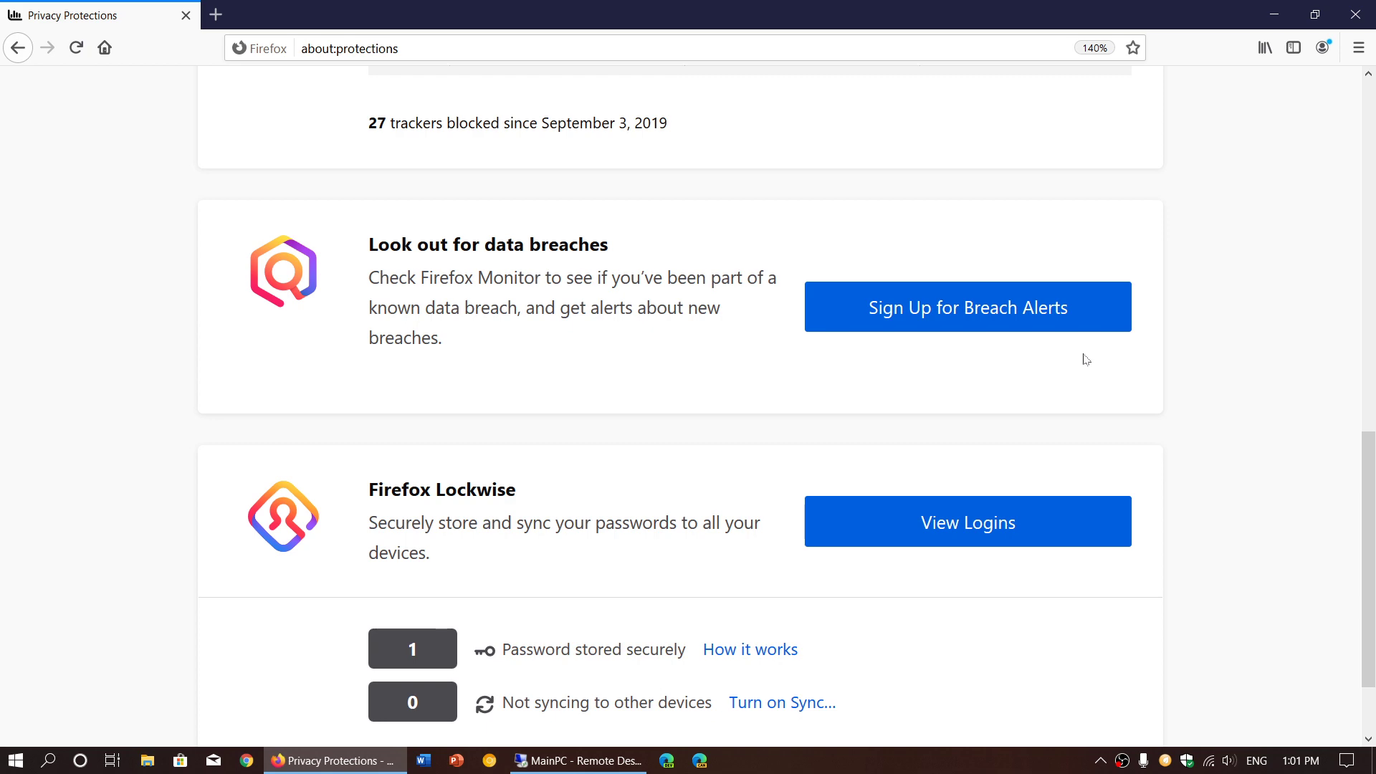
{"action": "scroll", "coordinate": [1084, 359], "scroll_direction": "down", "scroll_amount": 1}
{"action": "scroll", "coordinate": [1084, 359], "scroll_direction": "up", "scroll_amount": 10}
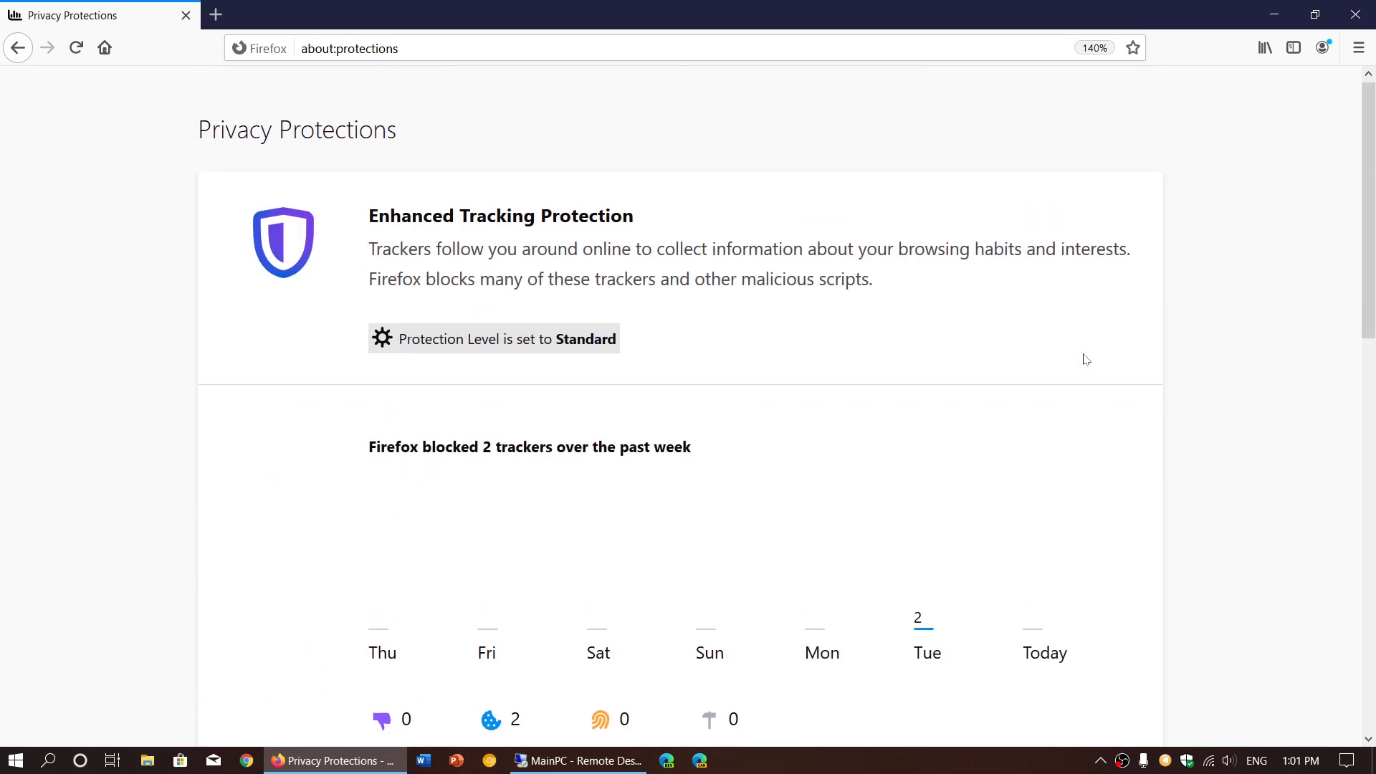
{"action": "scroll", "coordinate": [1084, 359], "scroll_direction": "down", "scroll_amount": 3}
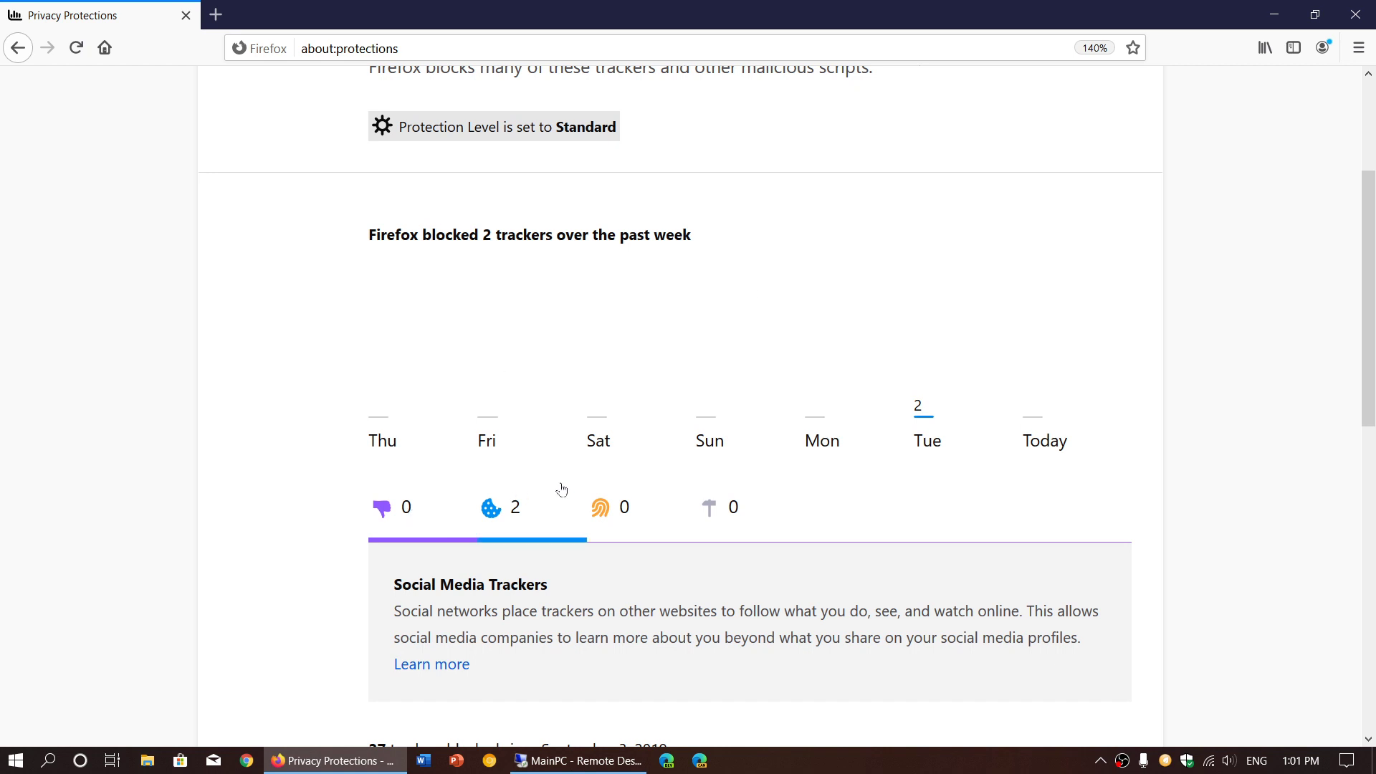
Step: View the Cookies, Fingerprinters, Cryptominers and Social Media tracker tabs, finishing on Cryptominers
{"action": "left_click", "coordinate": [510, 510]}
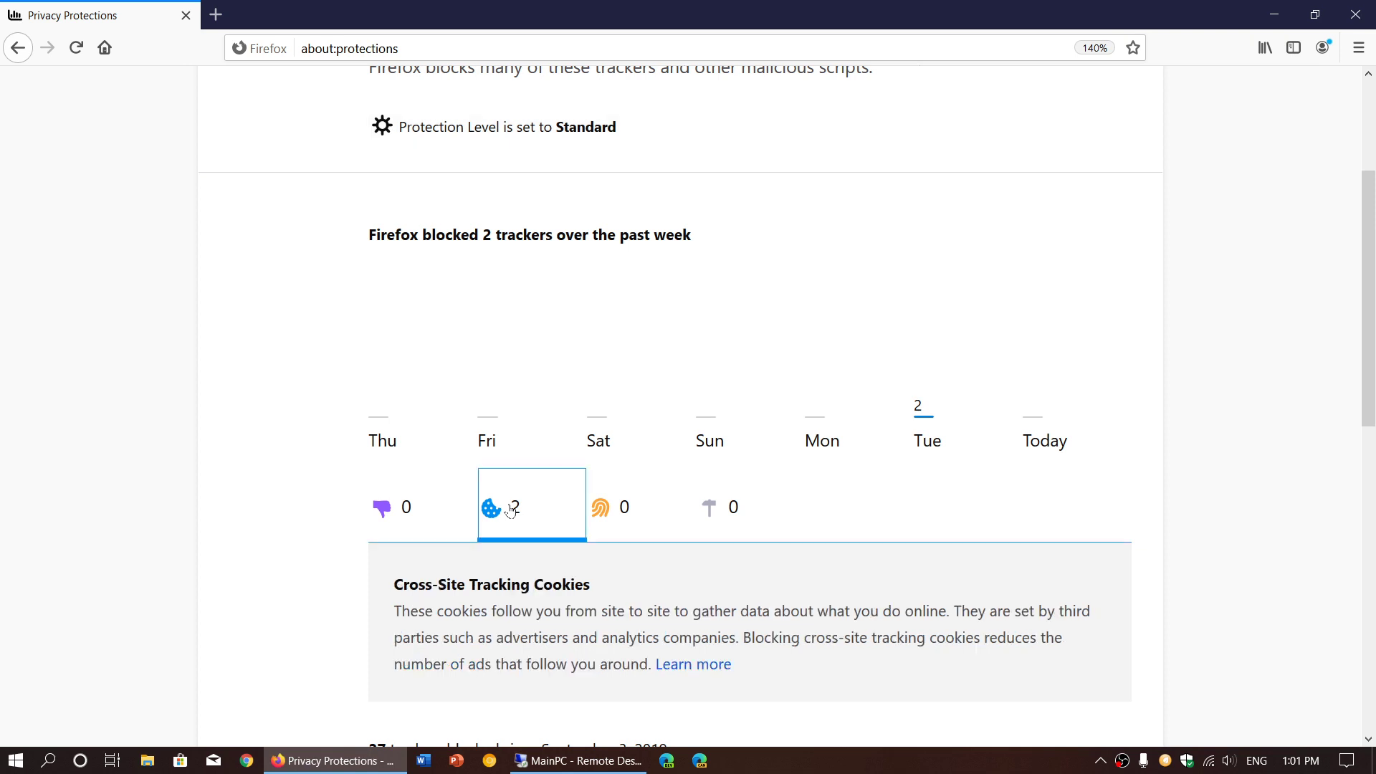
{"action": "left_click", "coordinate": [614, 512]}
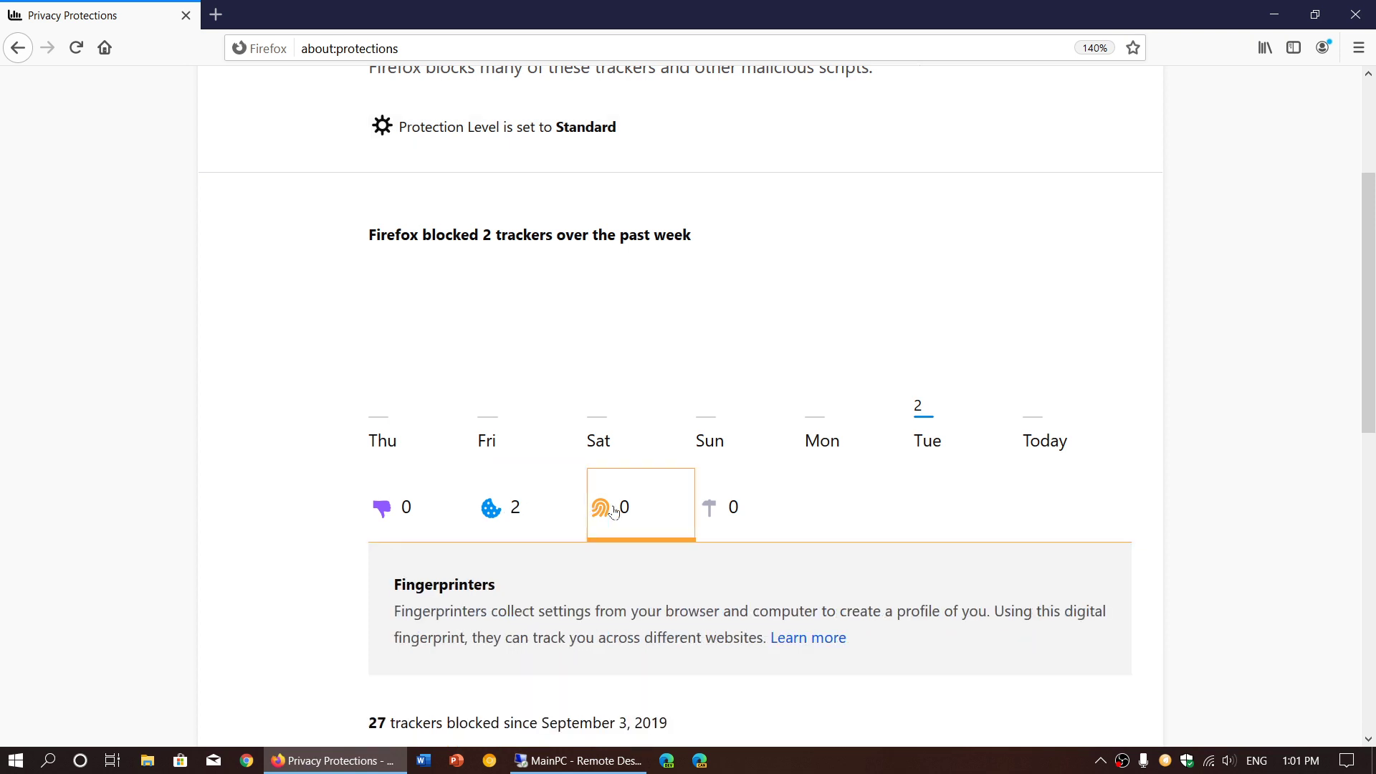
{"action": "left_click", "coordinate": [725, 513]}
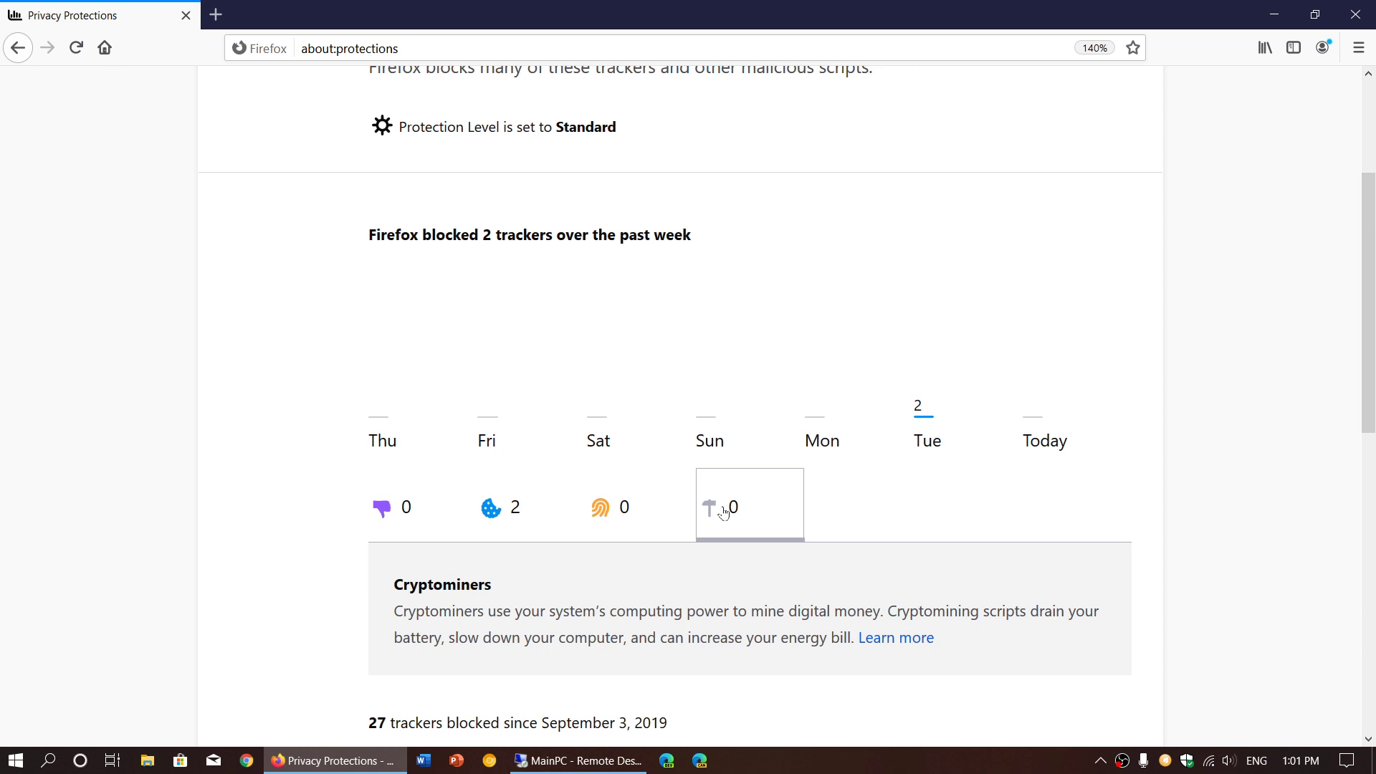
{"action": "left_click", "coordinate": [409, 521]}
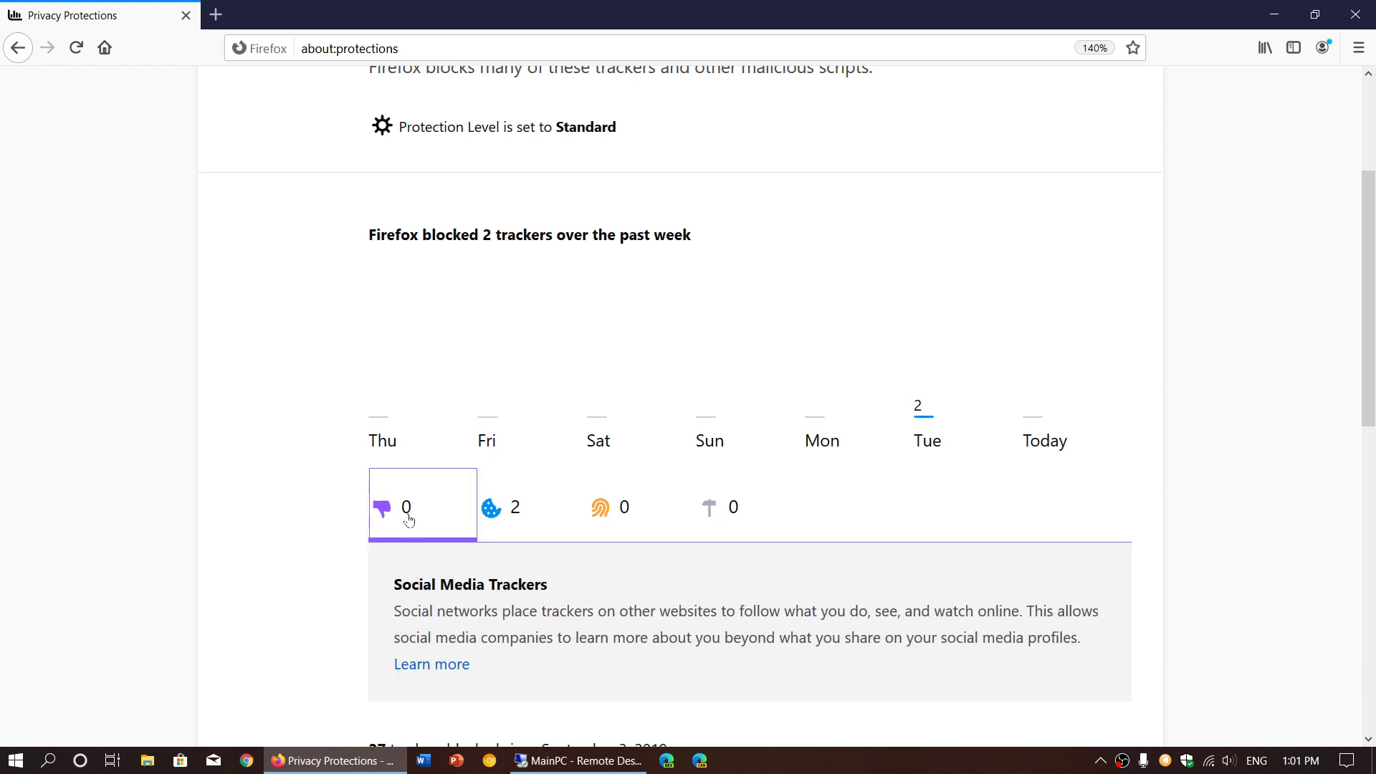
{"action": "left_click", "coordinate": [717, 517]}
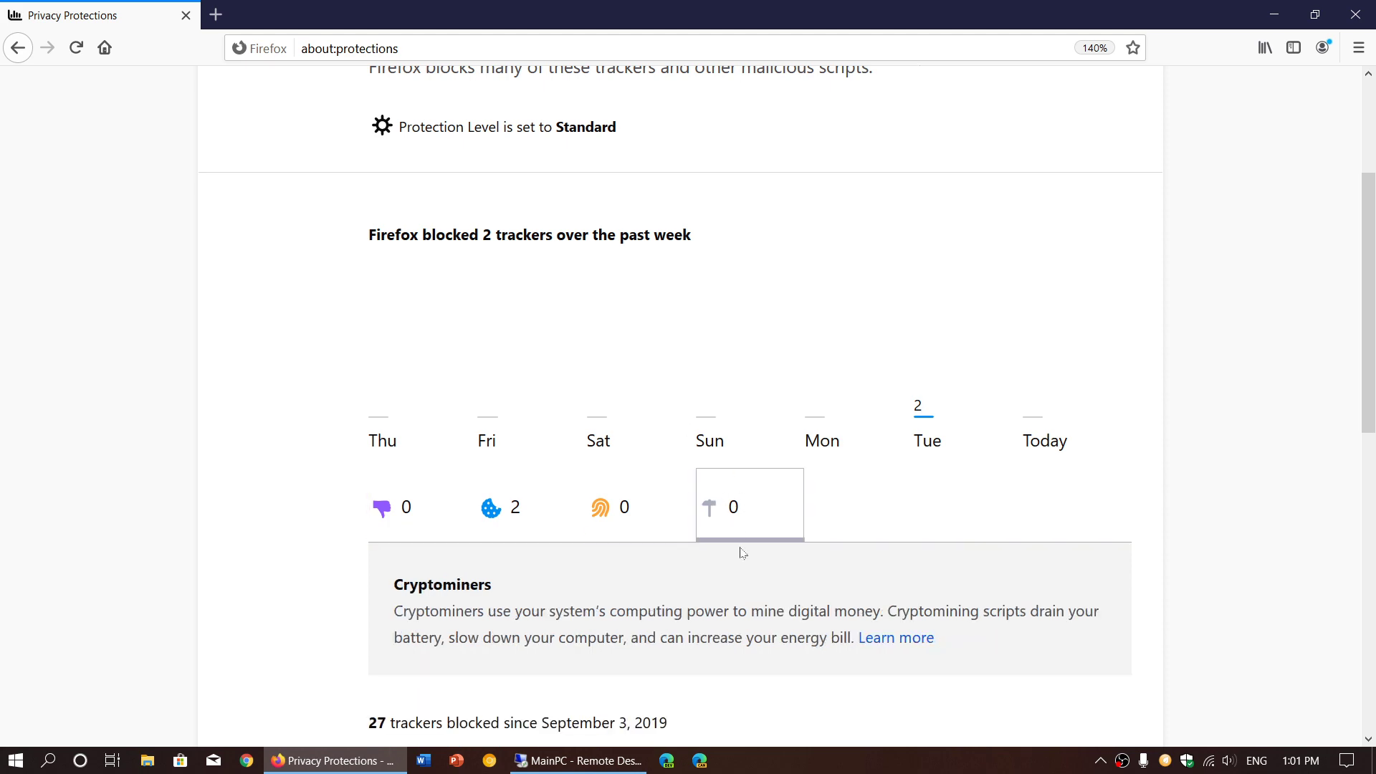
{"action": "scroll", "coordinate": [740, 553], "scroll_direction": "down", "scroll_amount": 3}
{"action": "scroll", "coordinate": [740, 553], "scroll_direction": "up", "scroll_amount": 2}
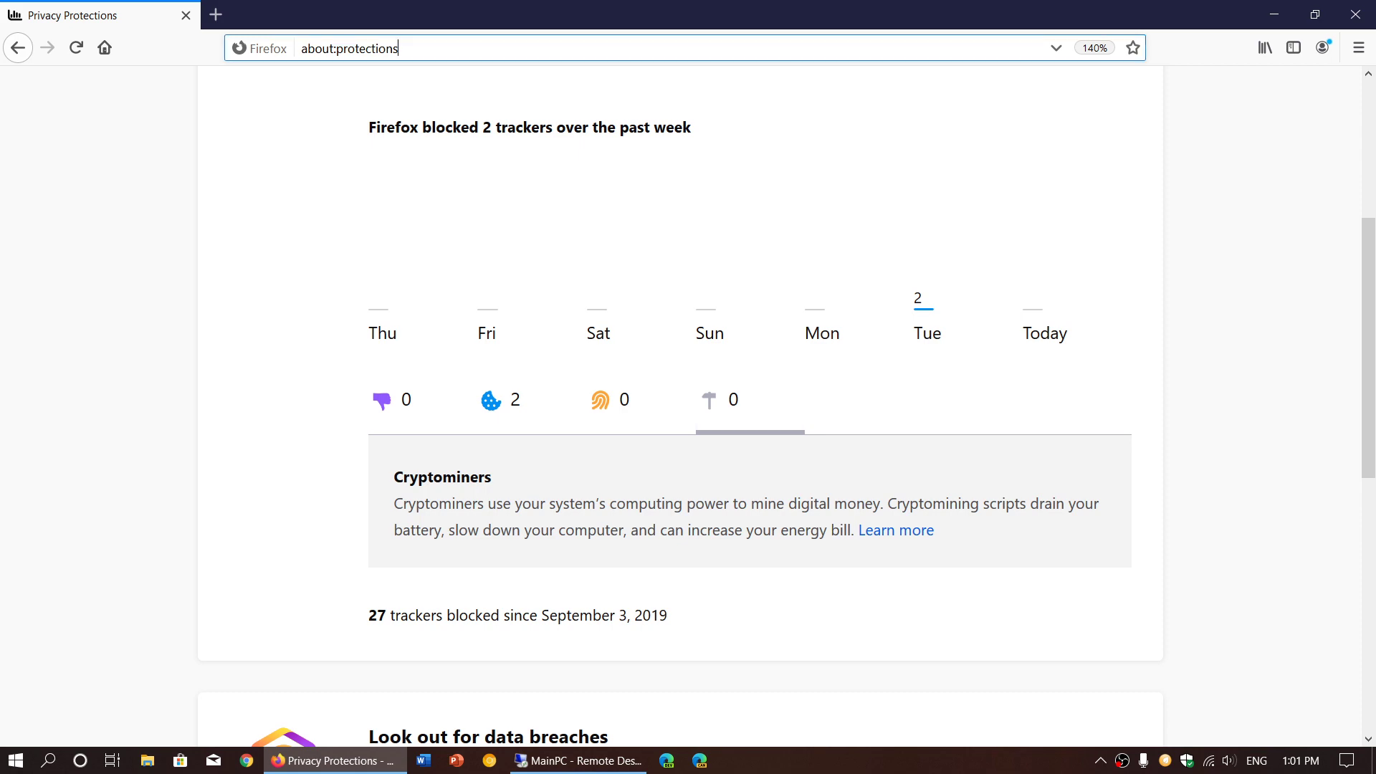
Step: Load lapresse.ca, then open YouTube from history under a chosen channel, and close Firefox
{"action": "key", "text": "ctrl+l"}
{"action": "type", "text": "lap"}
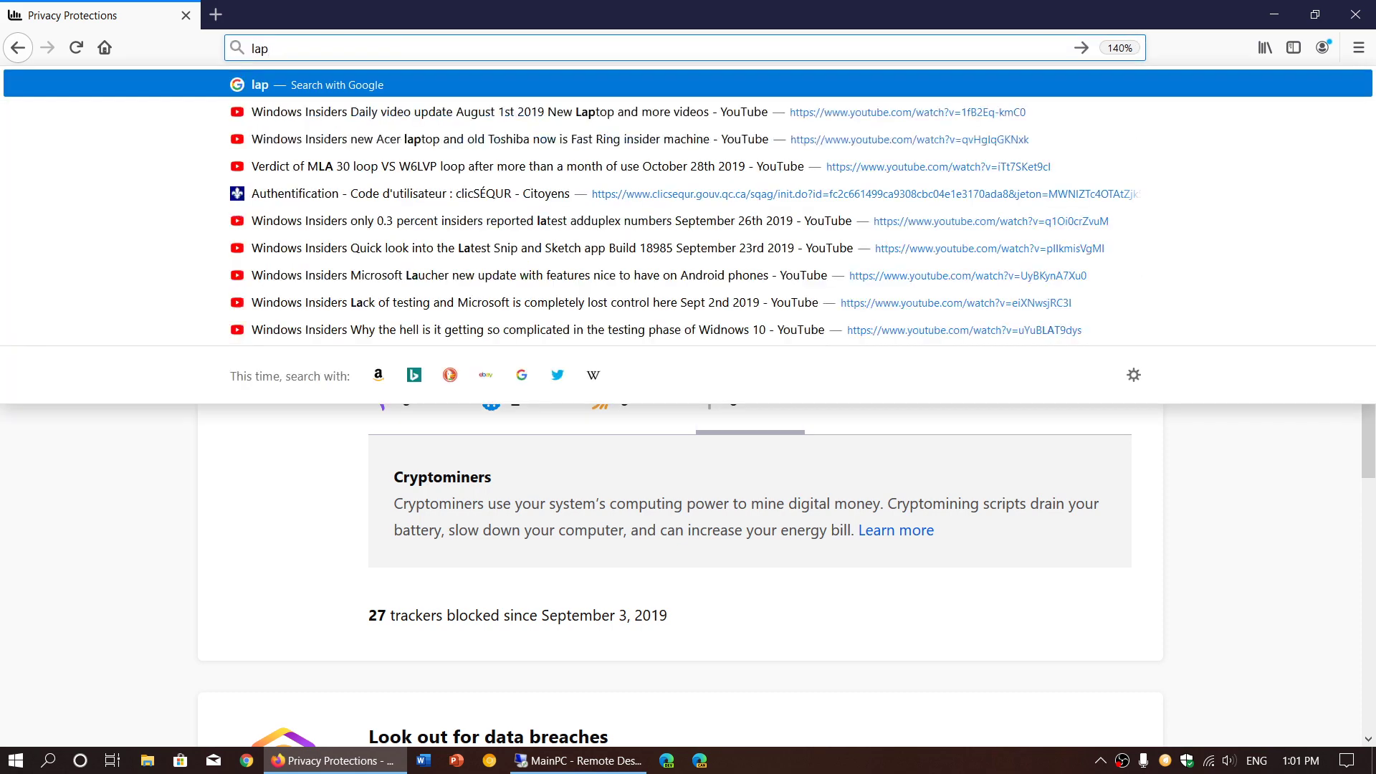
{"action": "type", "text": "resse.ca"}
{"action": "key", "text": "Return"}
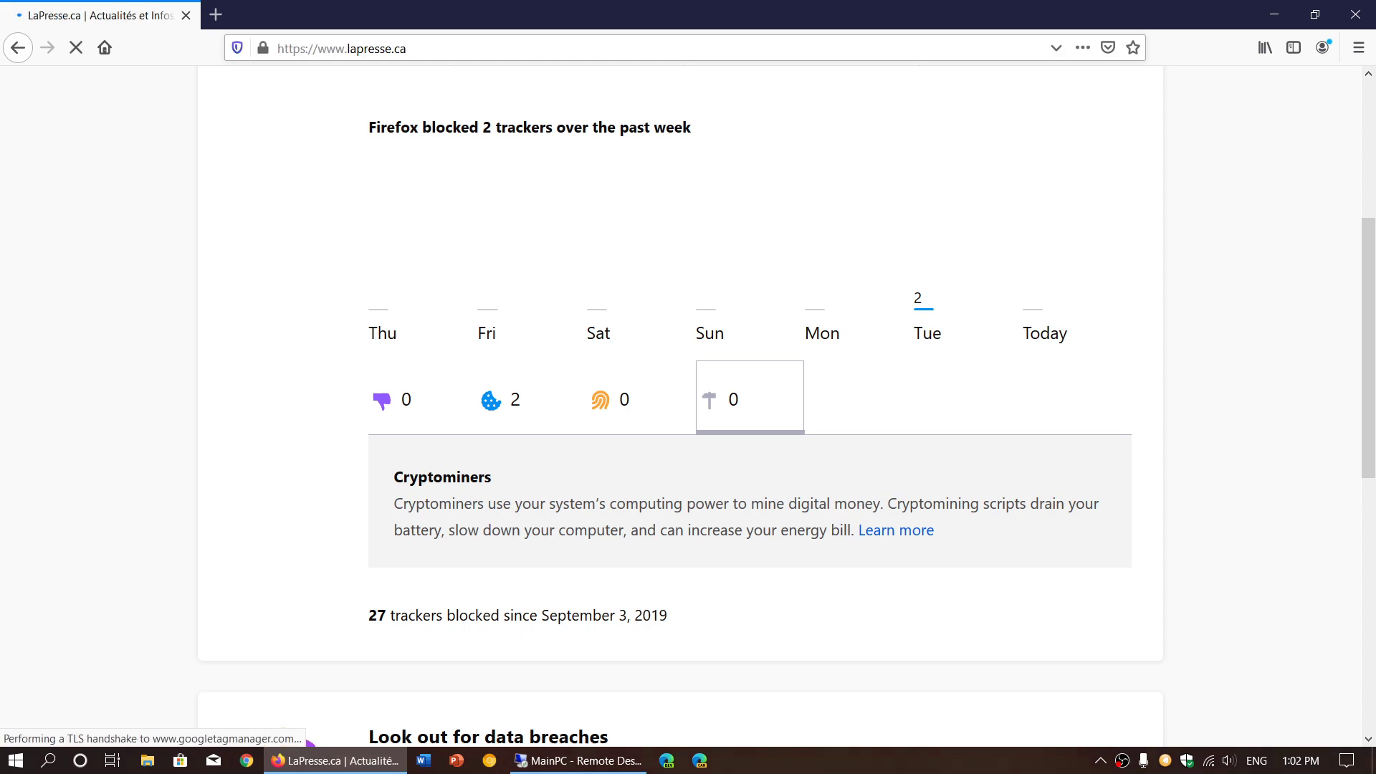
{"action": "key", "text": "ctrl+l"}
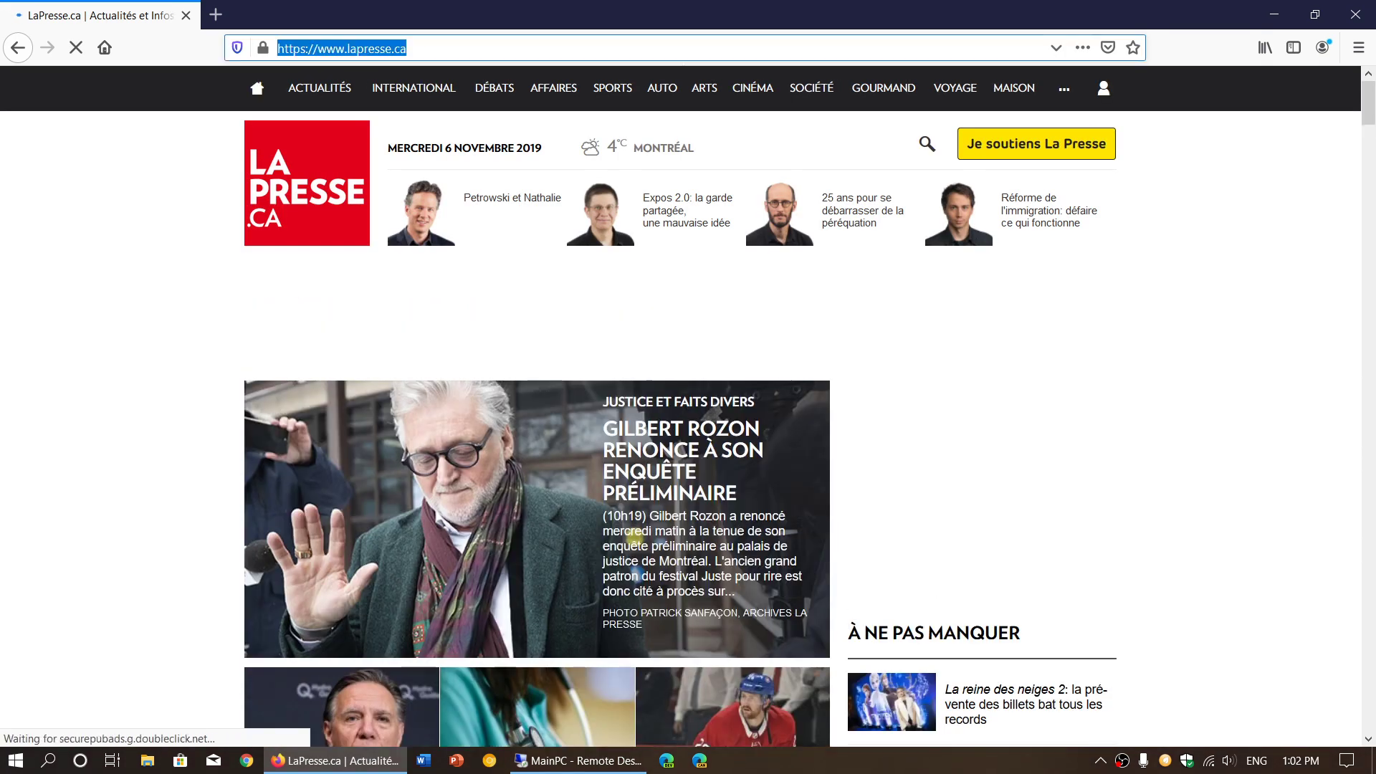
{"action": "type", "text": "thu"}
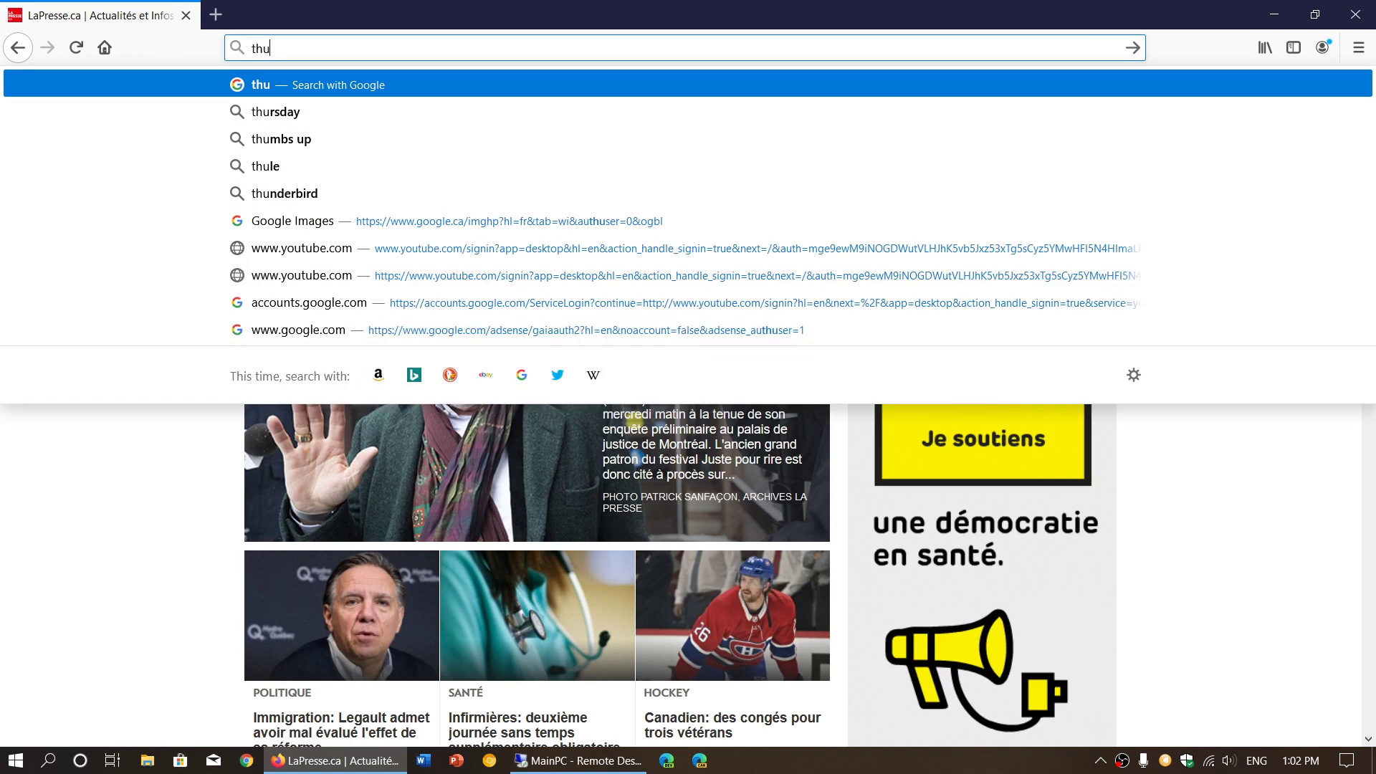
{"action": "left_click", "coordinate": [536, 246]}
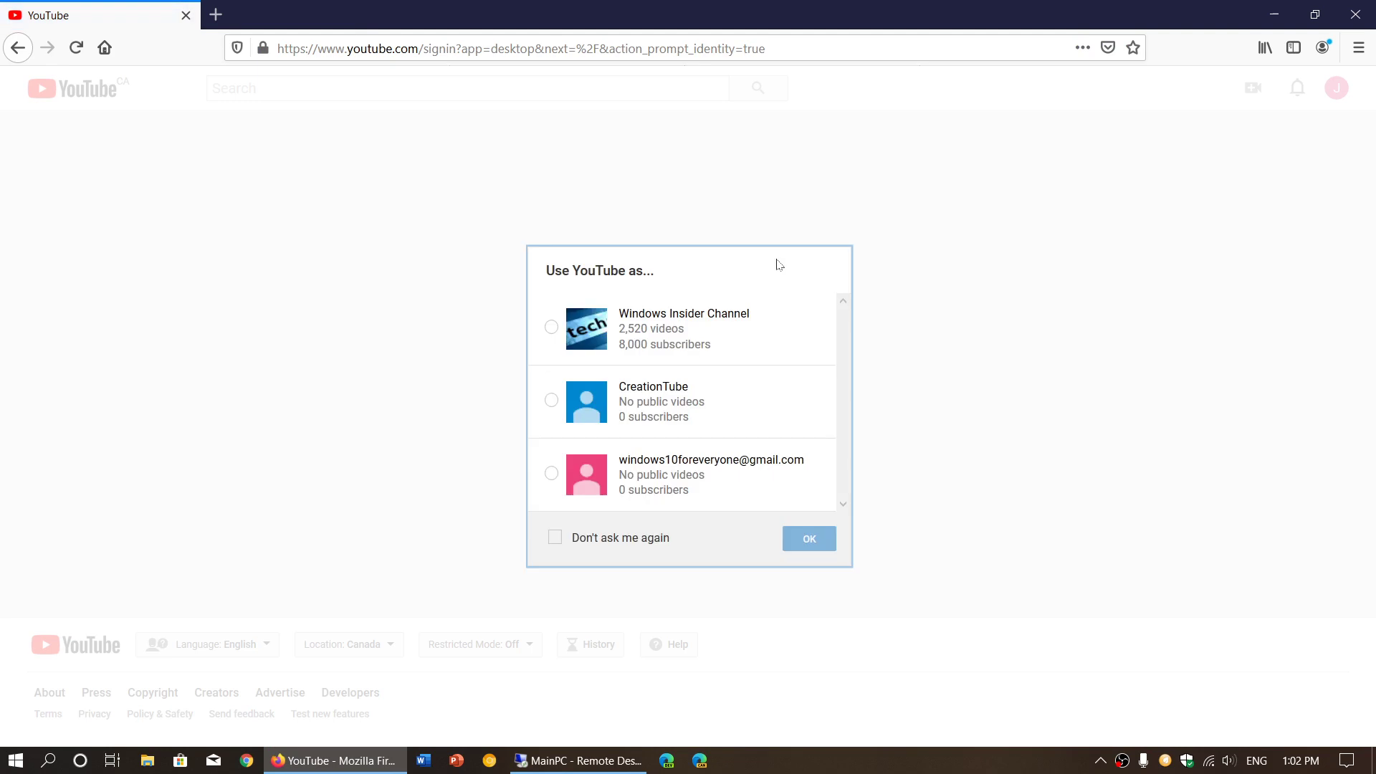
{"action": "left_click", "coordinate": [684, 326]}
{"action": "left_click", "coordinate": [813, 543]}
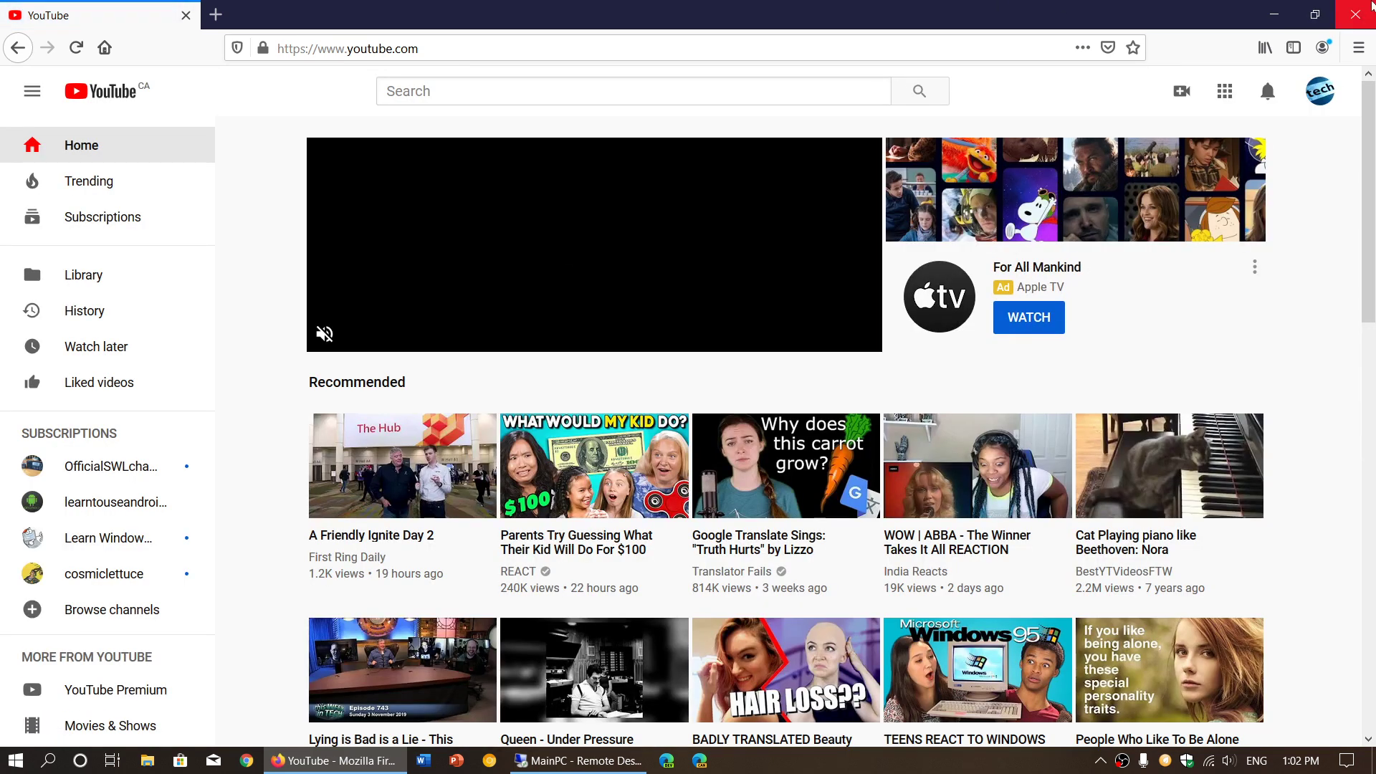
{"action": "left_click", "coordinate": [1362, 18]}
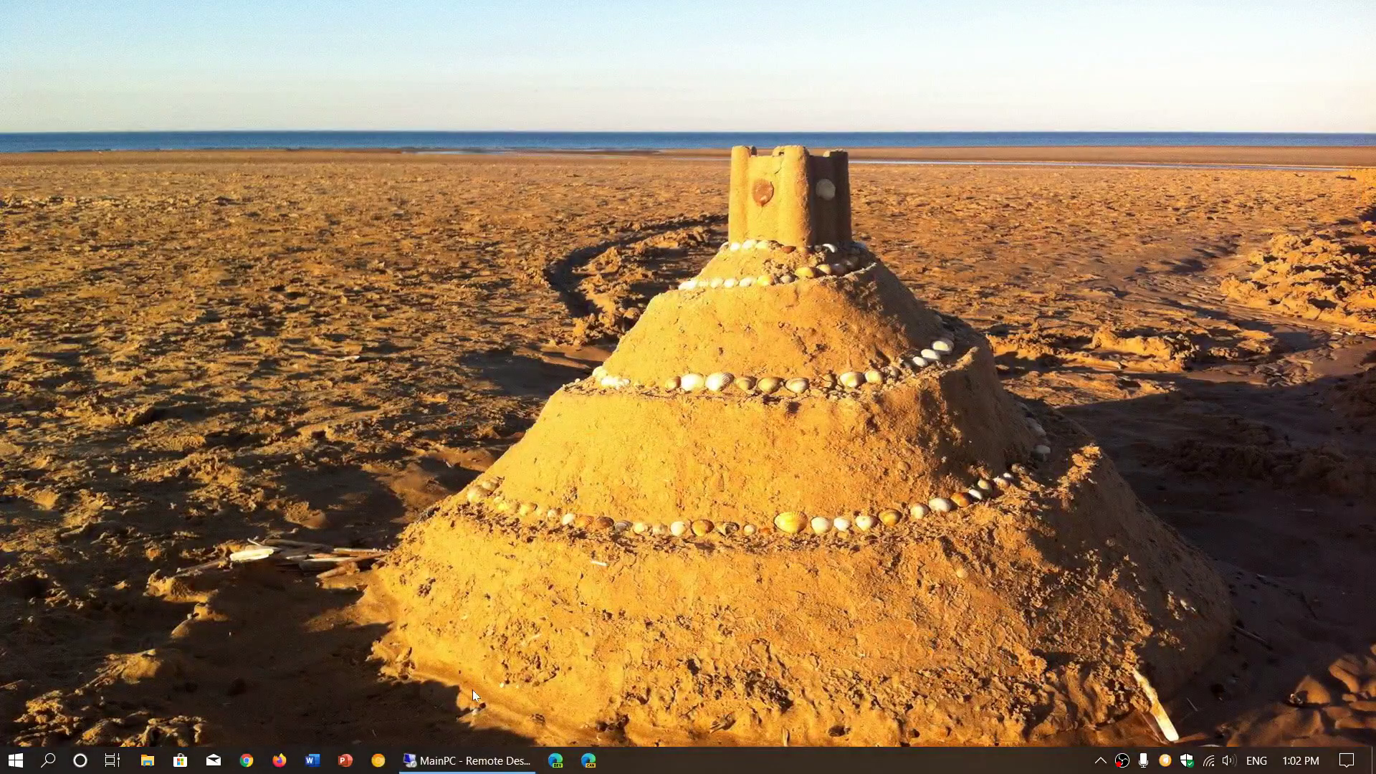
Step: Relaunch Firefox from the taskbar and open its hamburger menu
{"action": "left_click", "coordinate": [279, 762]}
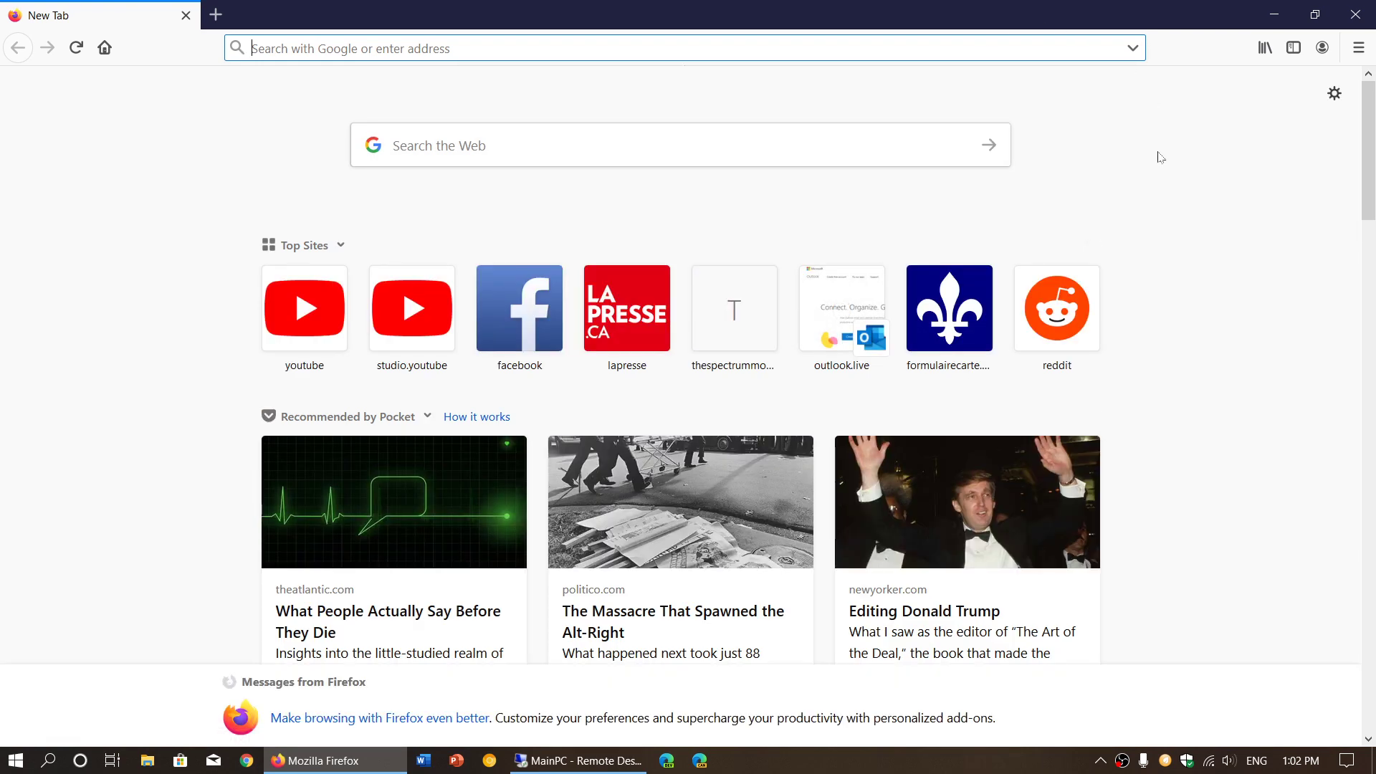
{"action": "left_click", "coordinate": [1358, 50]}
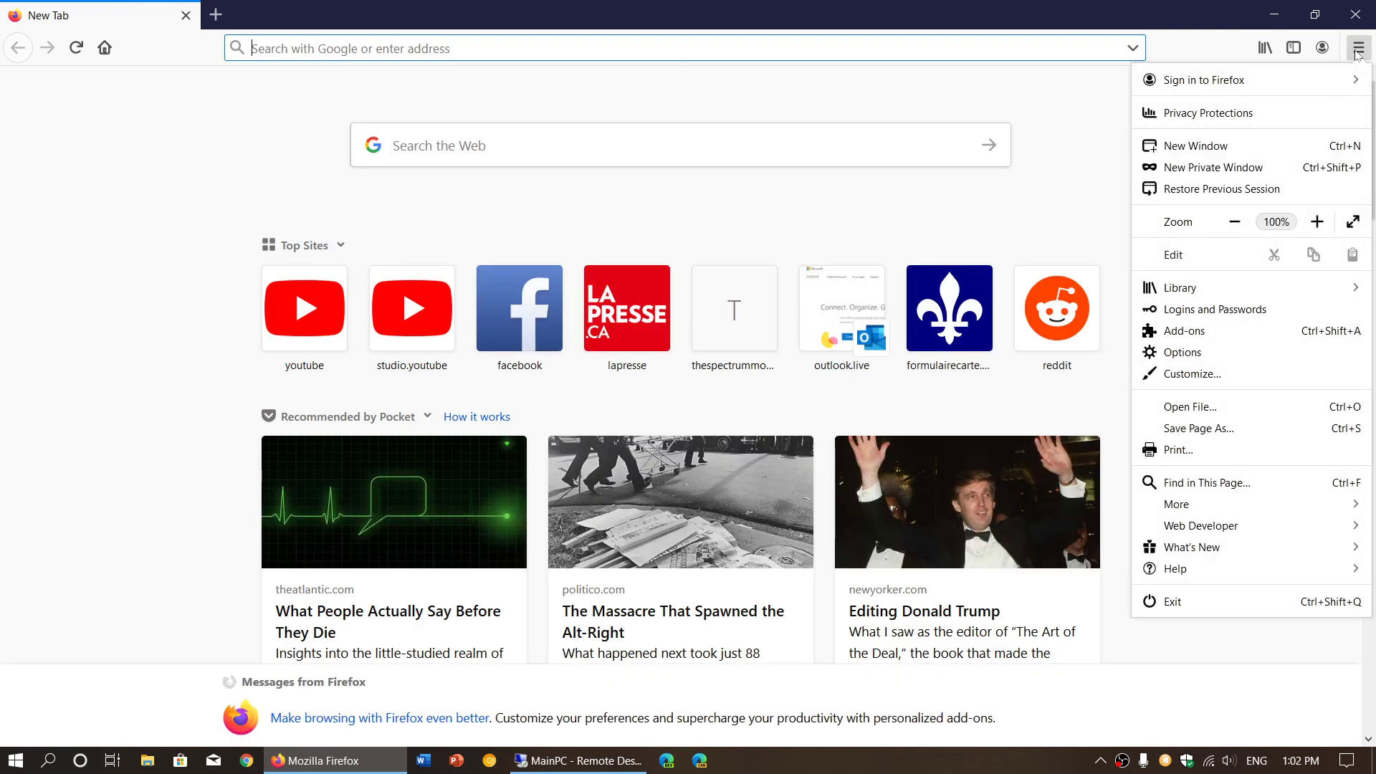
Step: Open Privacy Protections, showing 17 trackers this week, and view the Cookies and Social Media tabs
{"action": "left_click", "coordinate": [1280, 120]}
{"action": "scroll", "coordinate": [743, 437], "scroll_direction": "down", "scroll_amount": 3}
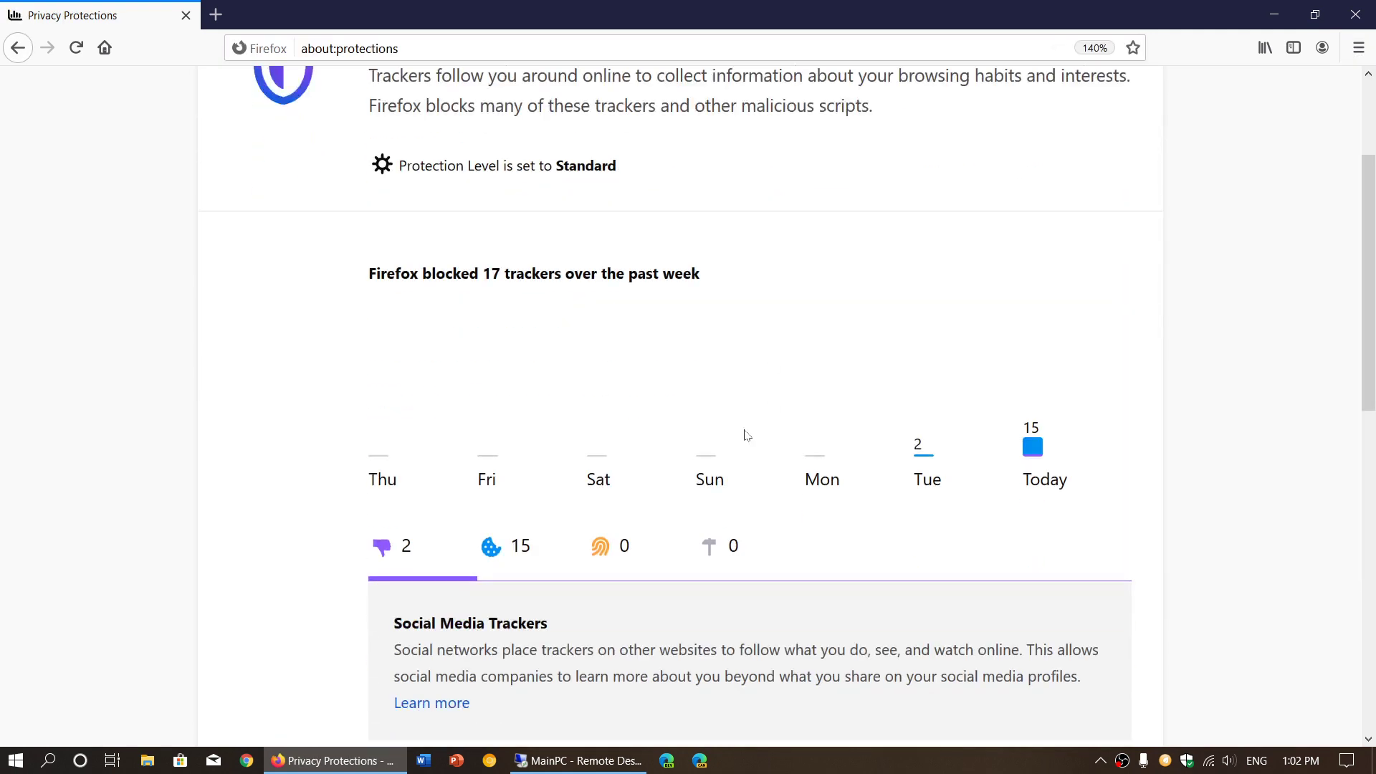
{"action": "scroll", "coordinate": [738, 477], "scroll_direction": "down", "scroll_amount": 1}
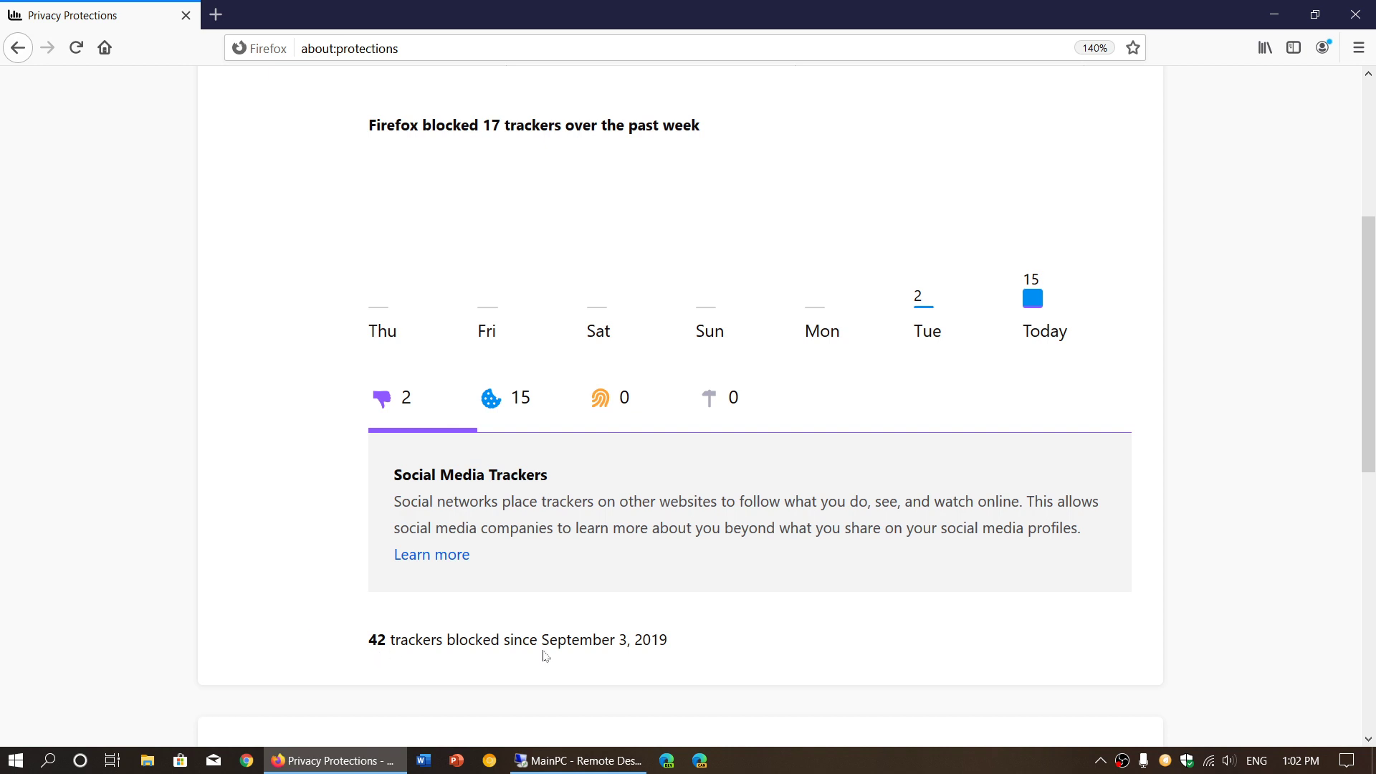
{"action": "left_click", "coordinate": [501, 402]}
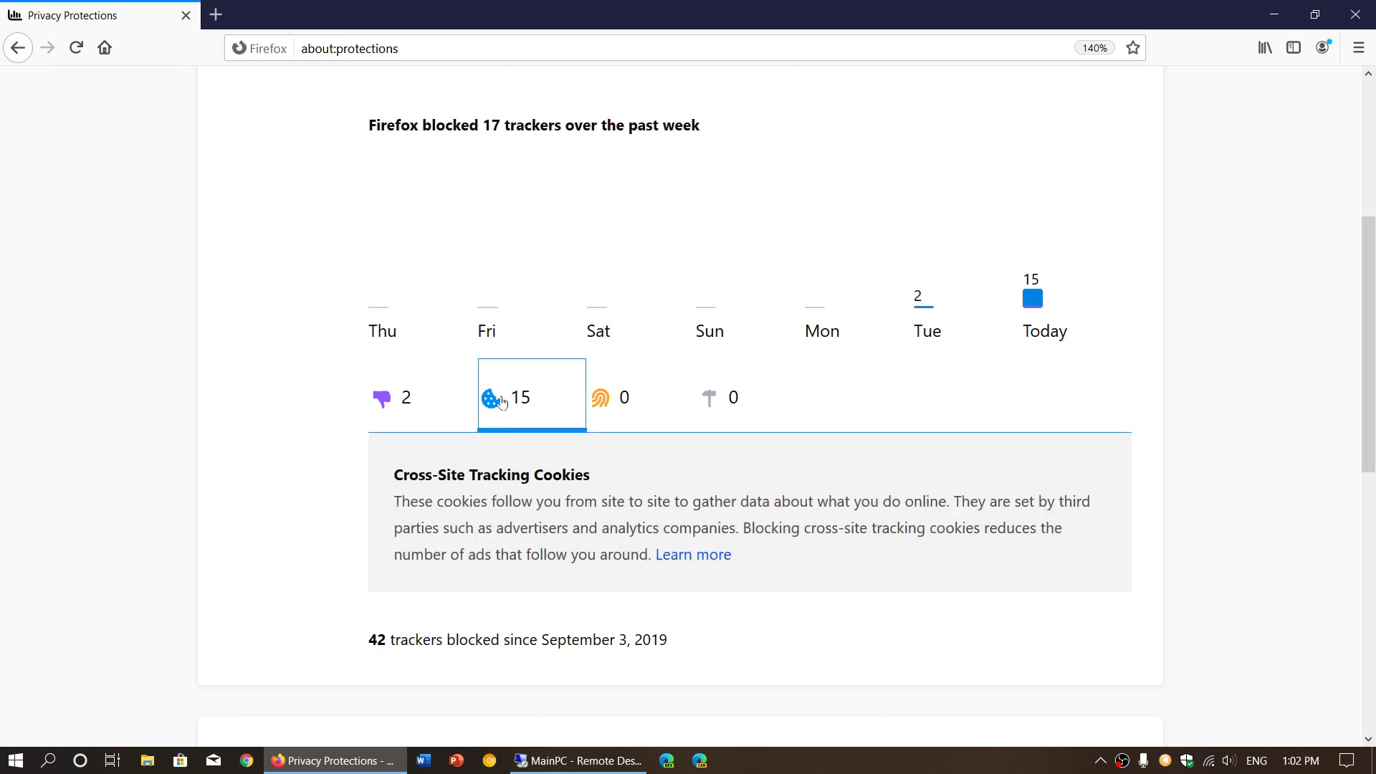
{"action": "left_click", "coordinate": [404, 400]}
{"action": "scroll", "coordinate": [821, 445], "scroll_direction": "down", "scroll_amount": 5}
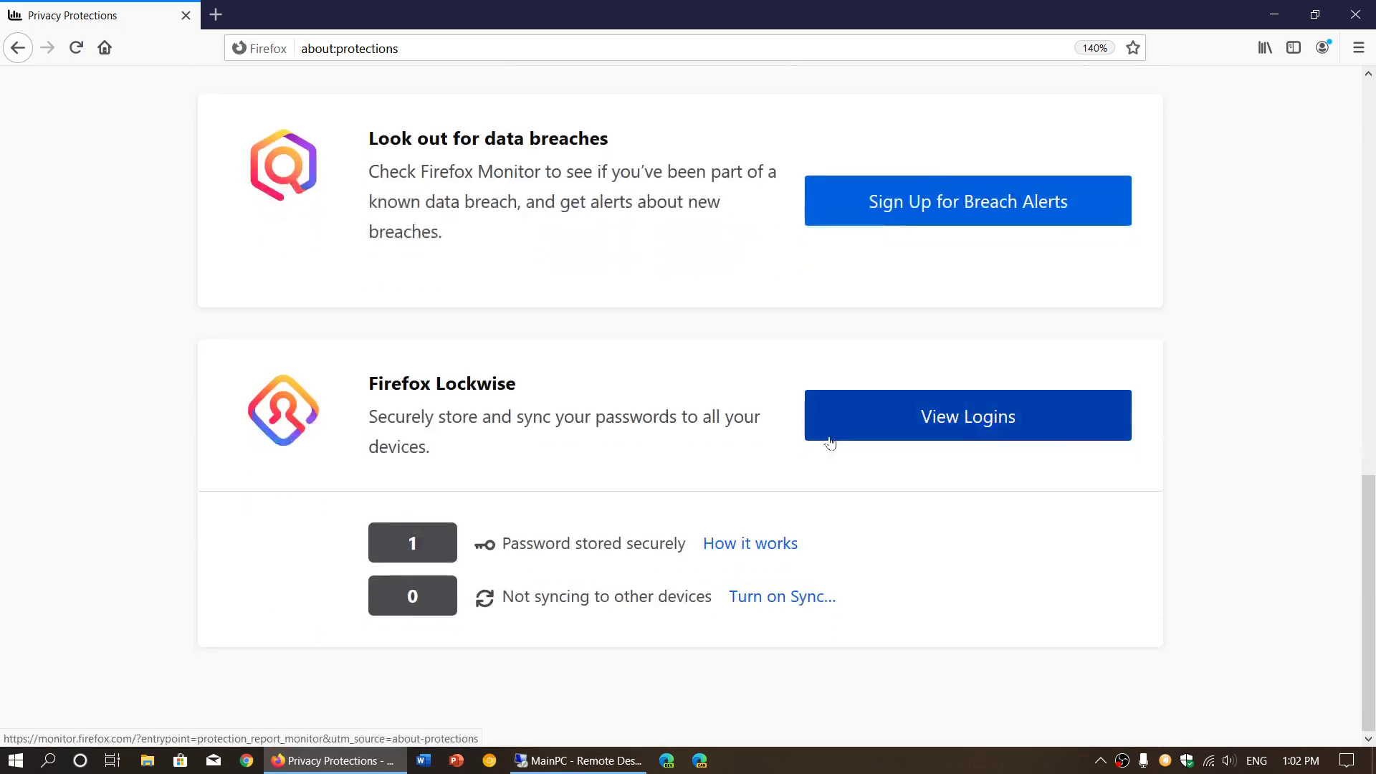
{"action": "scroll", "coordinate": [828, 443], "scroll_direction": "up", "scroll_amount": 10}
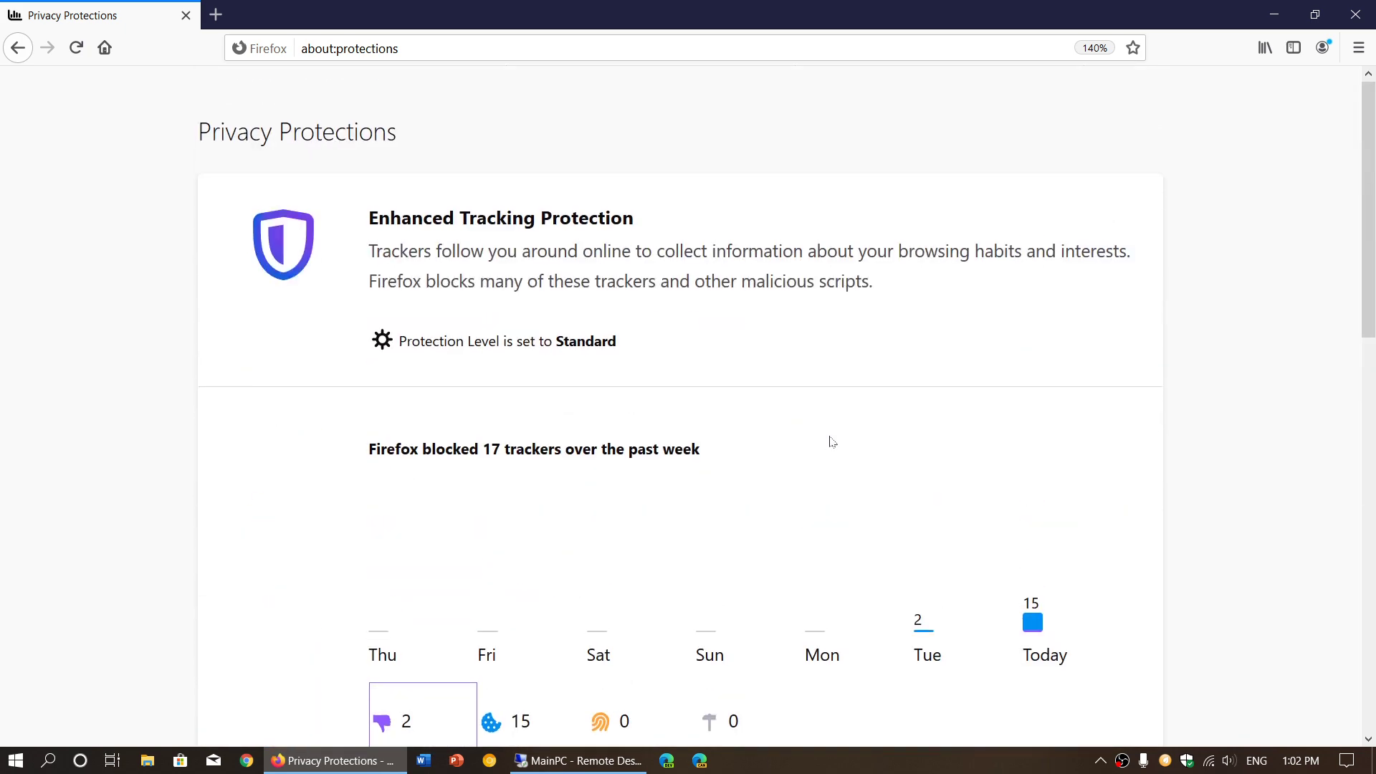
{"action": "scroll", "coordinate": [833, 420], "scroll_direction": "down", "scroll_amount": 3}
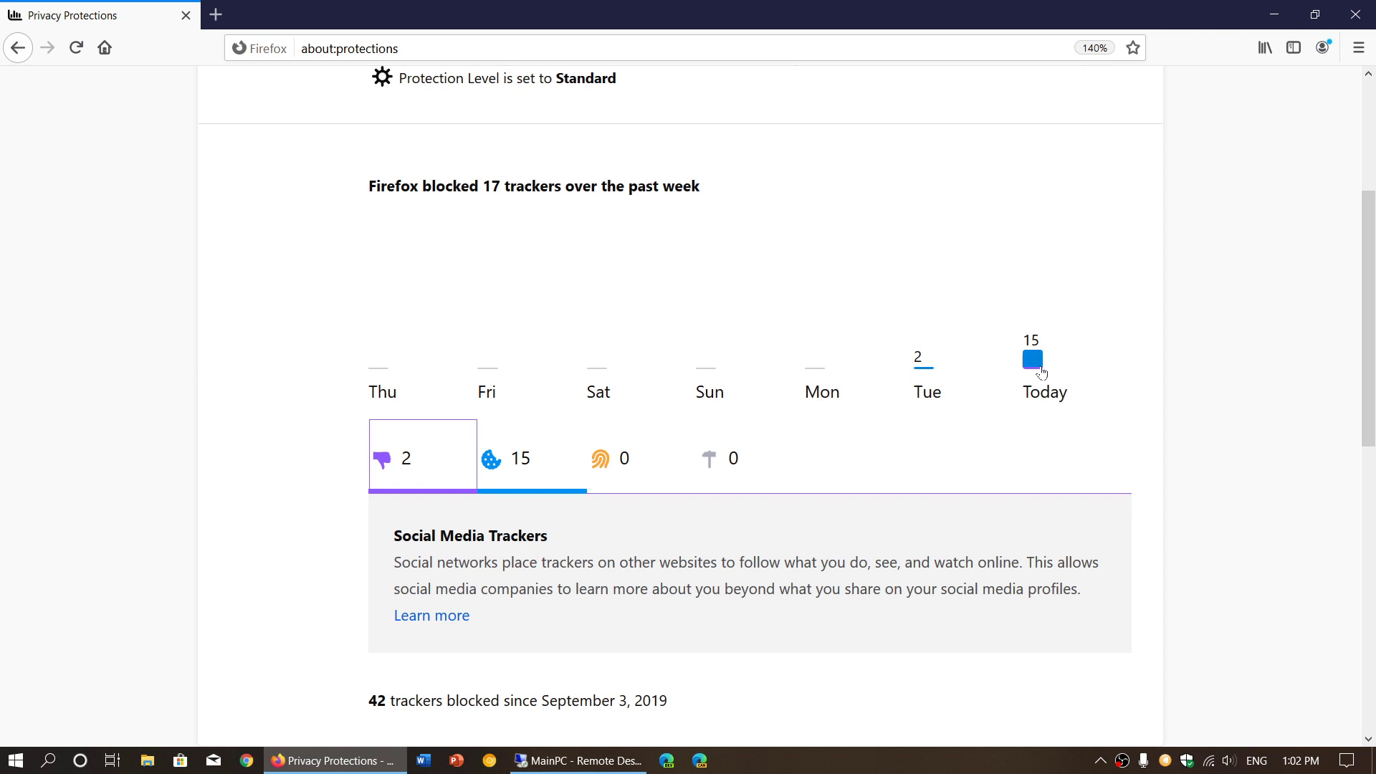
{"action": "mouse_move", "coordinate": [1032, 623]}
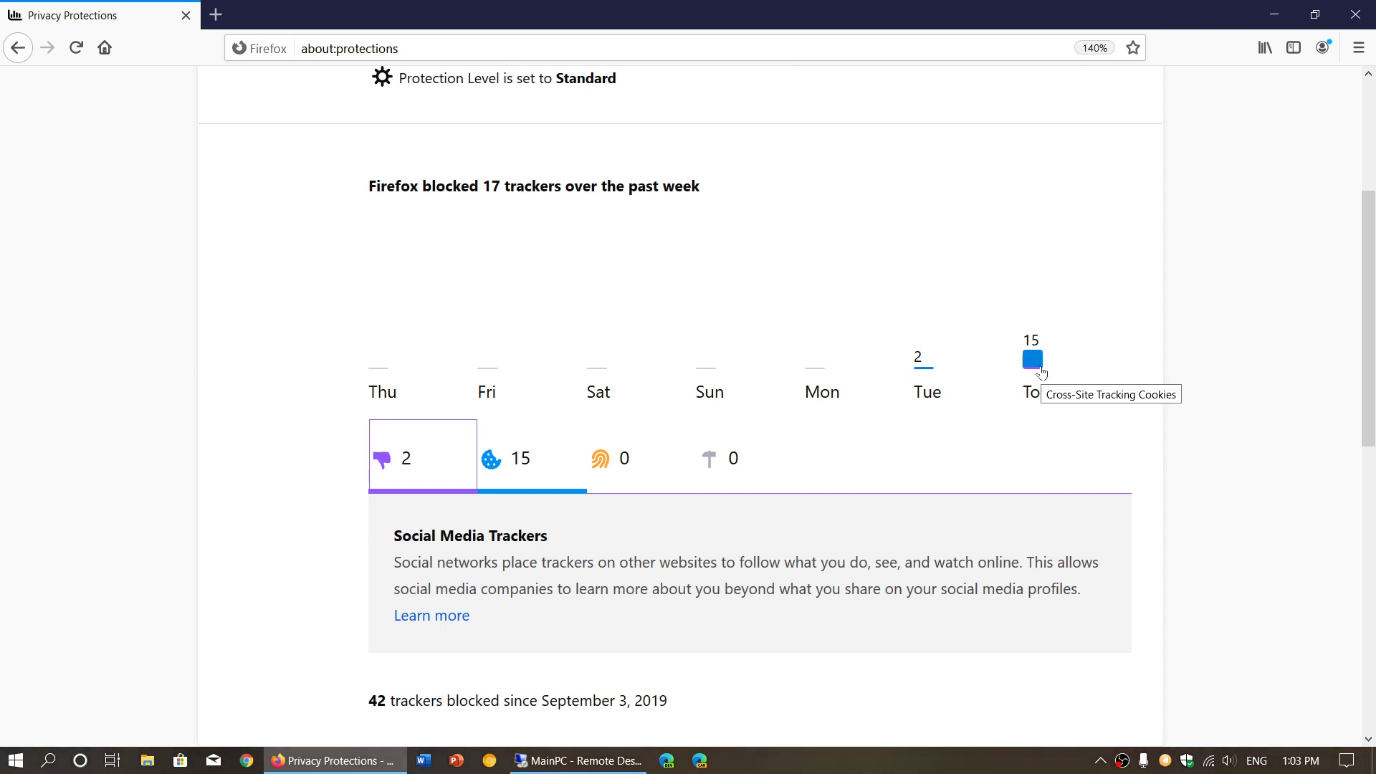
Step: Load neowin.net, then search 'windowscentral' on Google and open the first result
{"action": "key", "text": "ctrl+l"}
{"action": "type", "text": "neowin"}
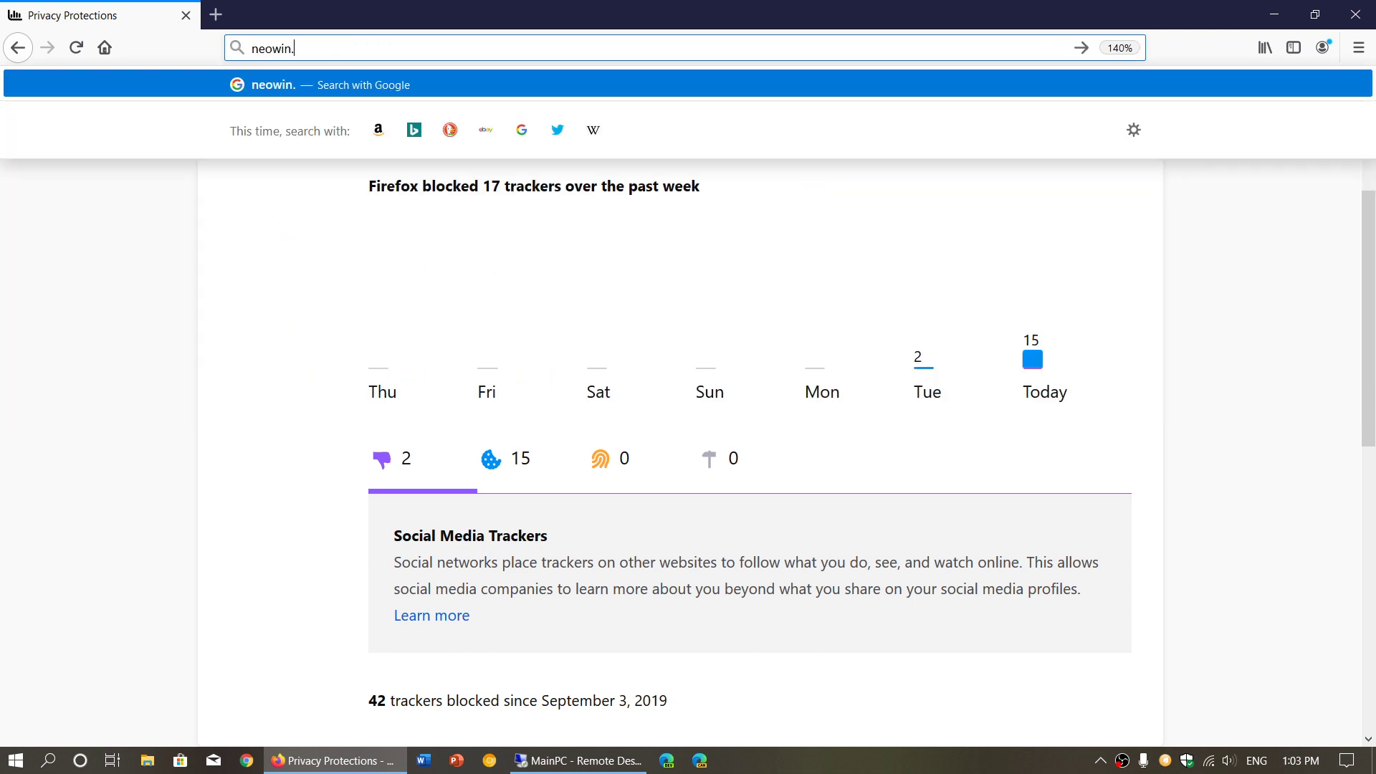
{"action": "type", "text": ".net"}
{"action": "key", "text": "Return"}
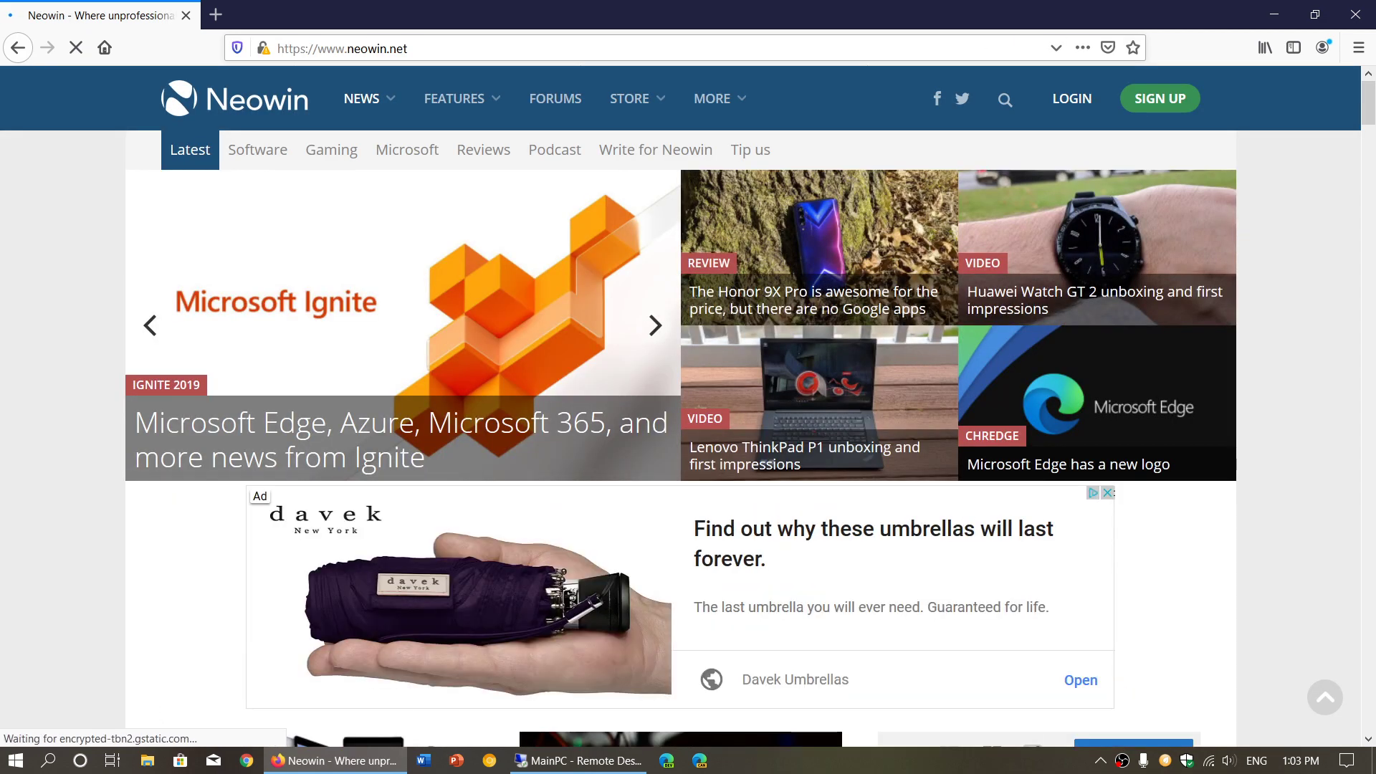
{"action": "key", "text": "ctrl+l"}
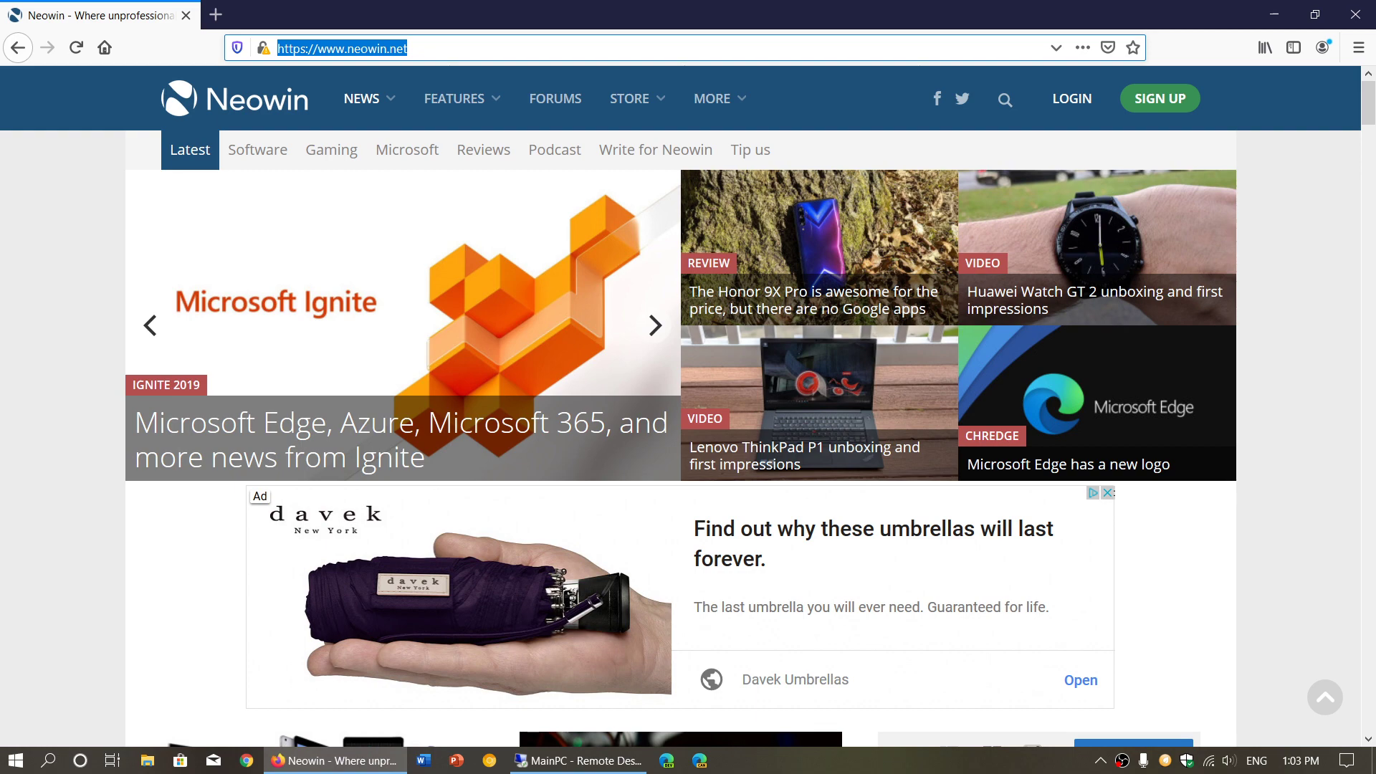
{"action": "type", "text": "windowscentral"}
{"action": "key", "text": "Return"}
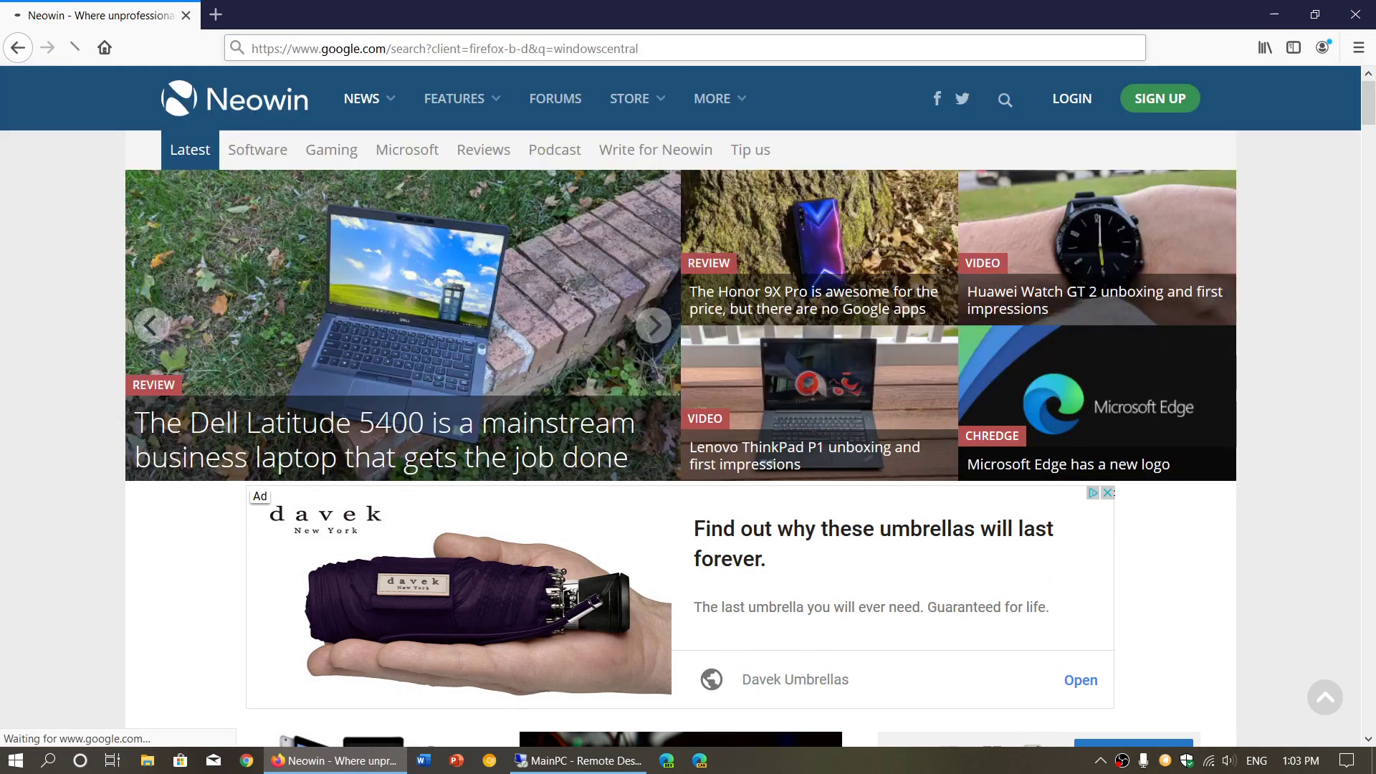
{"action": "left_click", "coordinate": [322, 233]}
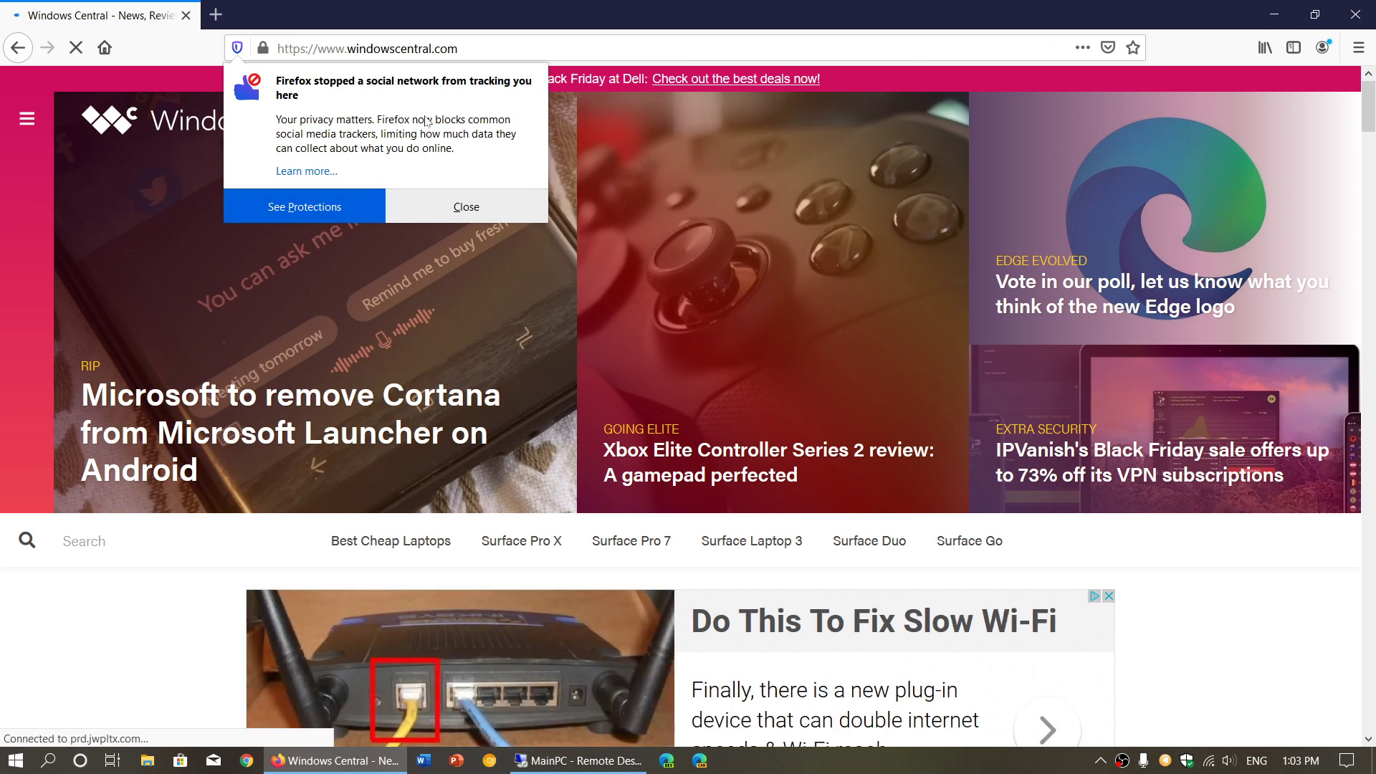
Step: Dismiss the tracker notice and open Privacy Protections, showing 49 trackers, zoomed to 150%
{"action": "left_click", "coordinate": [454, 206]}
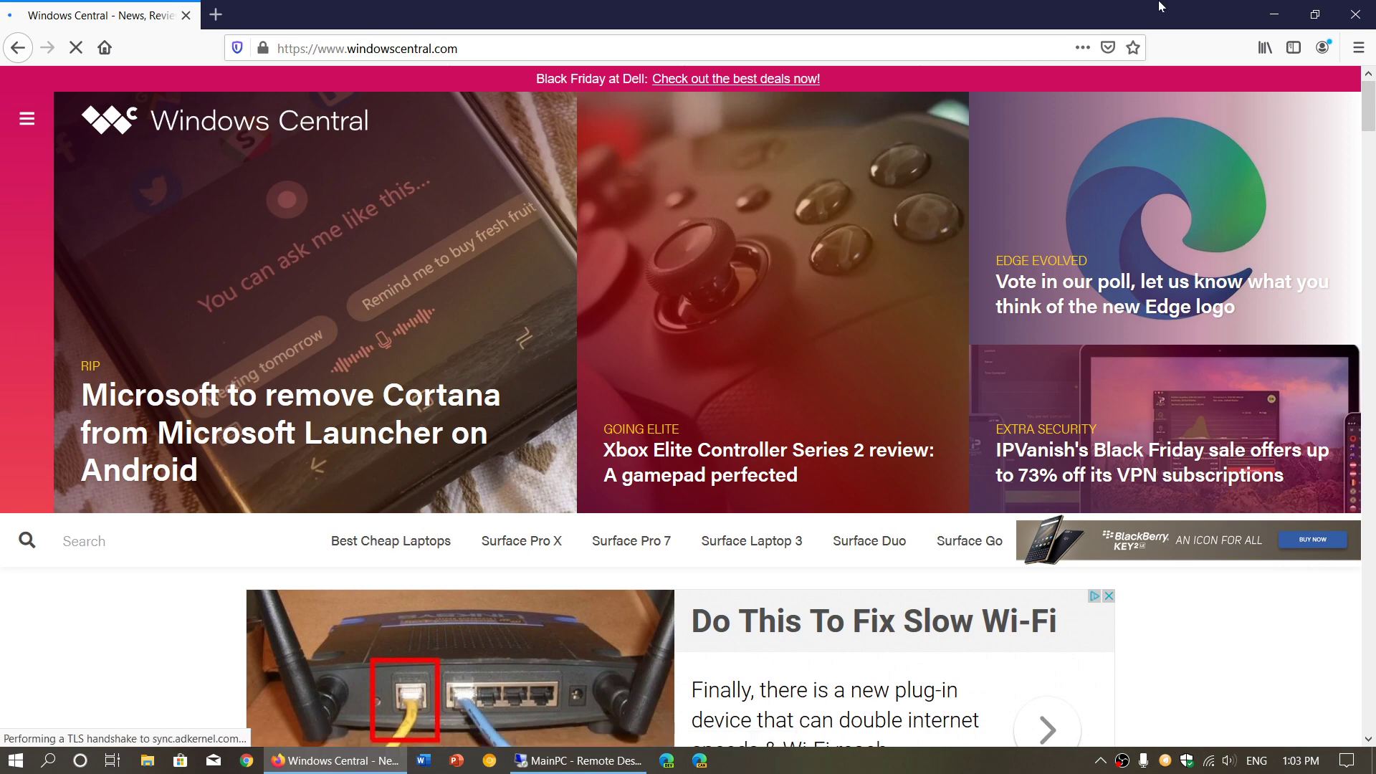
{"action": "left_click", "coordinate": [1359, 48]}
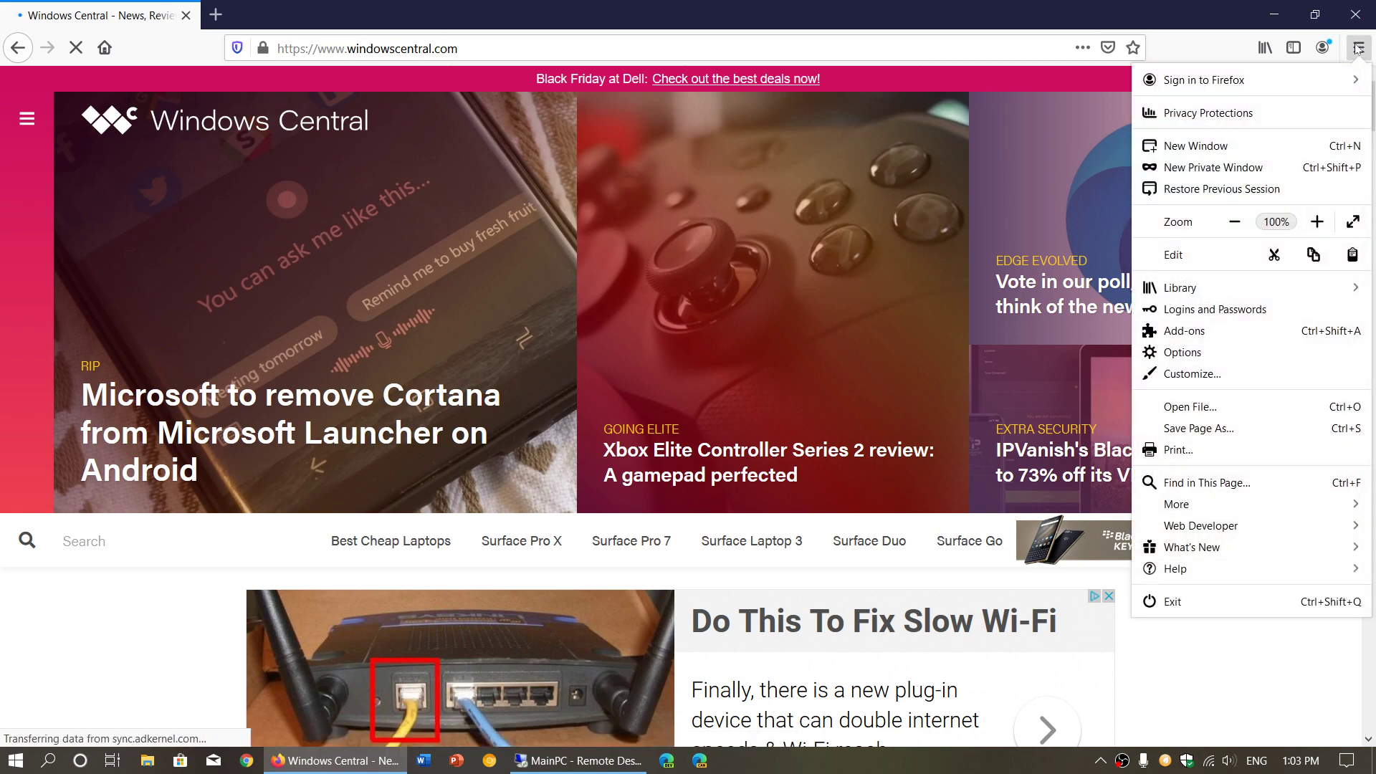
{"action": "left_click", "coordinate": [1264, 115]}
{"action": "scroll", "coordinate": [674, 504], "scroll_direction": "down", "scroll_amount": 3}
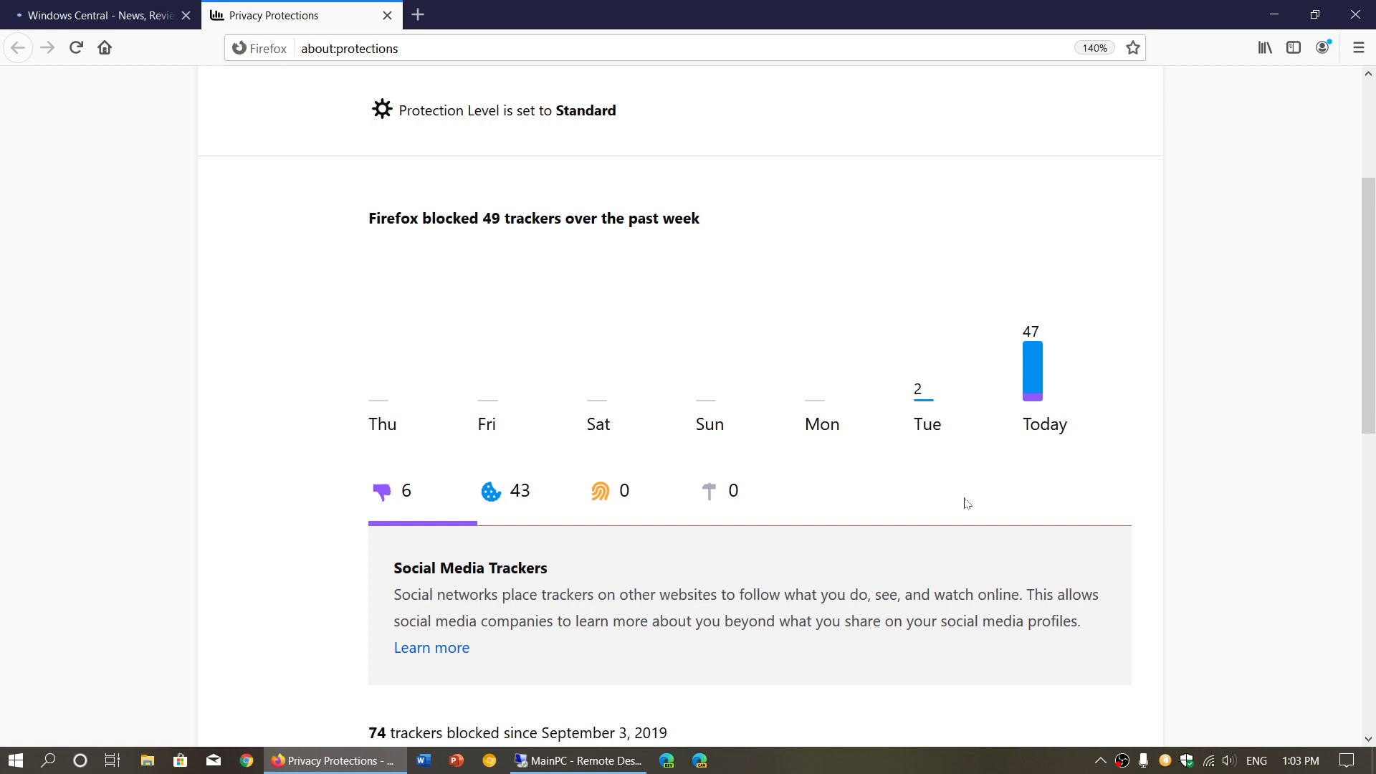
{"action": "scroll", "coordinate": [965, 502], "scroll_direction": "up", "scroll_amount": 1}
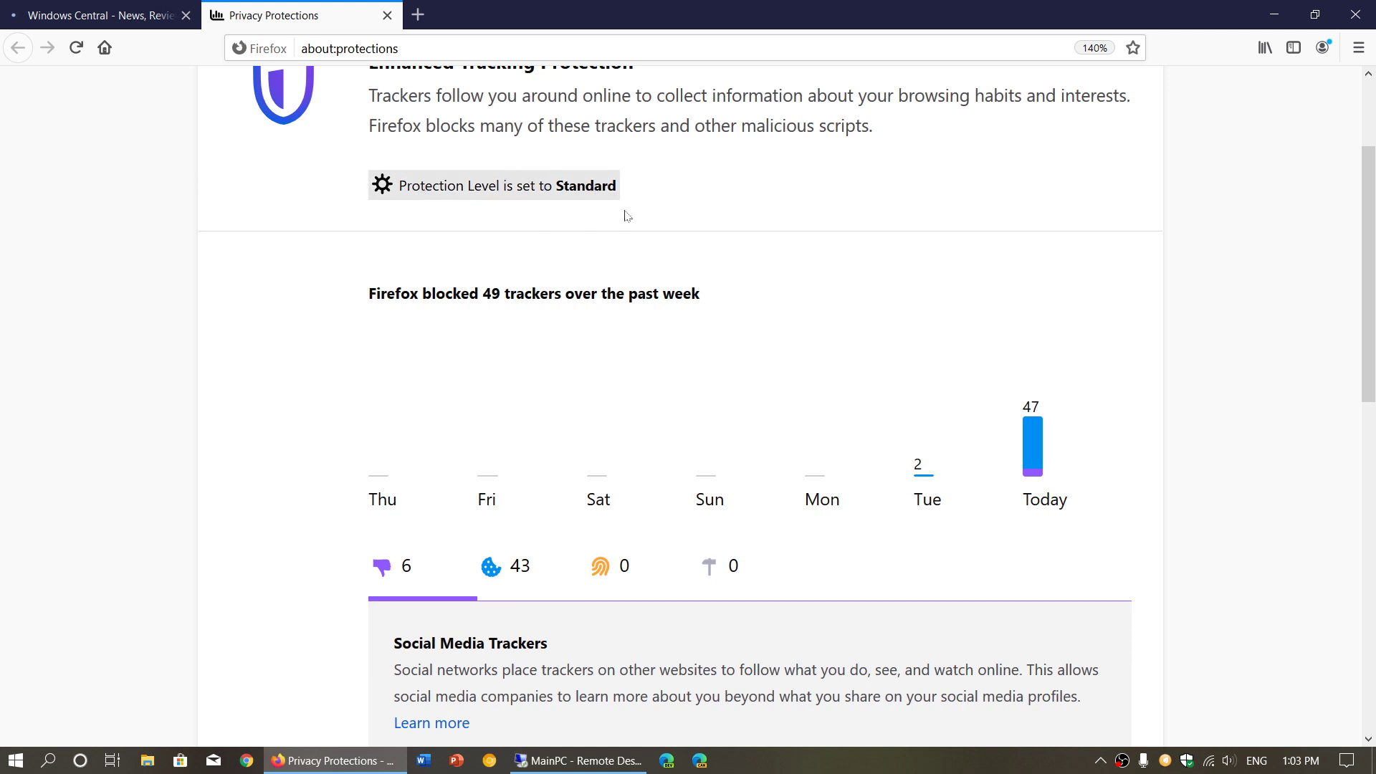
{"action": "key", "text": "ctrl+plus"}
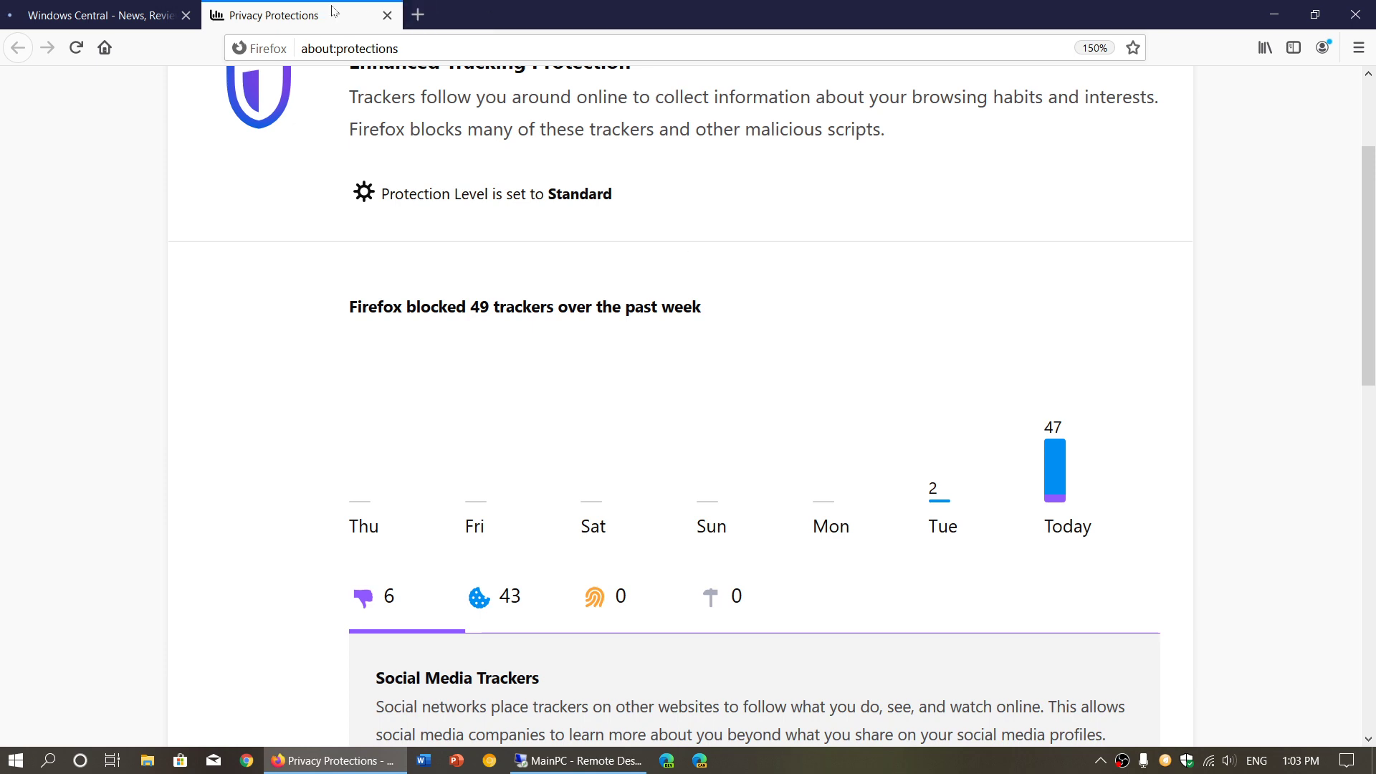
Step: Close the dashboard tab, confirm version 70.0.1 under Help > About Firefox, then close Firefox
{"action": "left_click", "coordinate": [387, 16]}
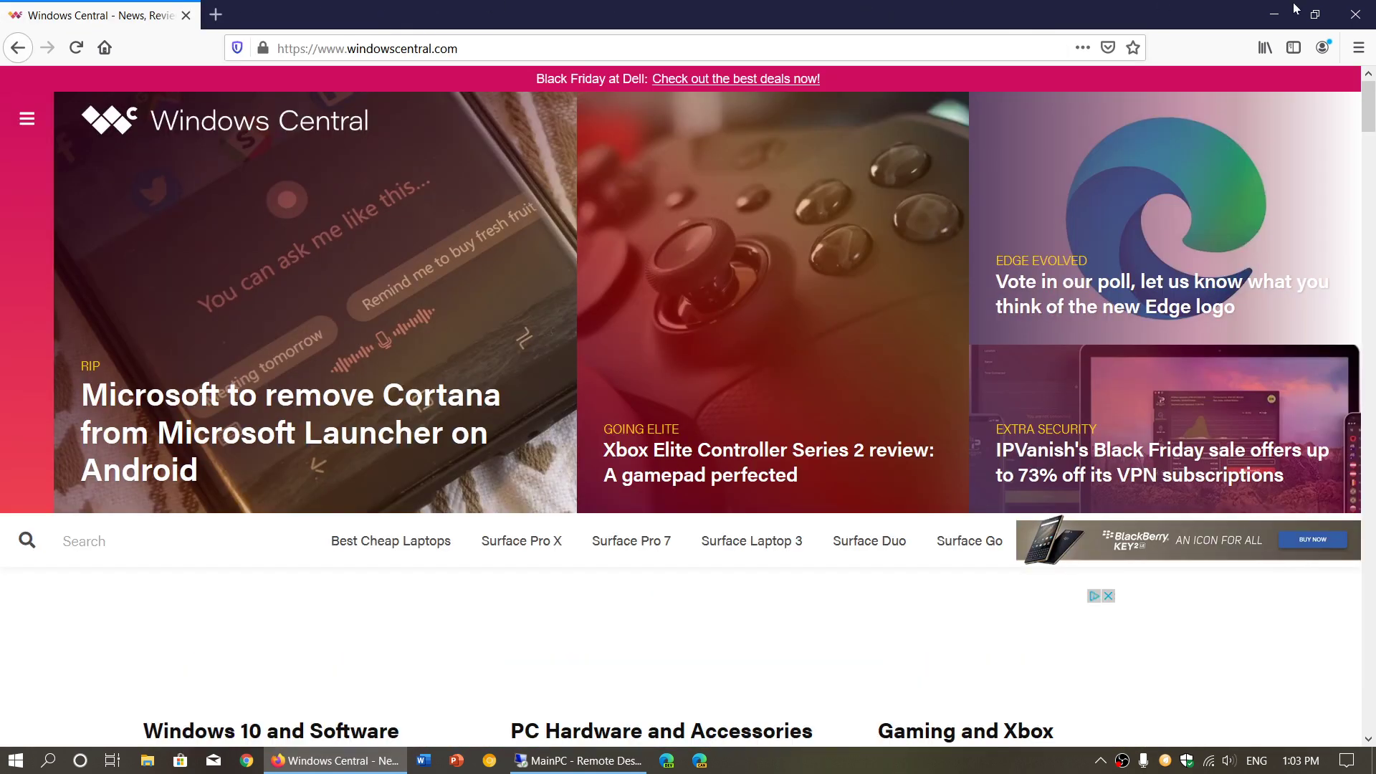
{"action": "left_click", "coordinate": [1358, 47]}
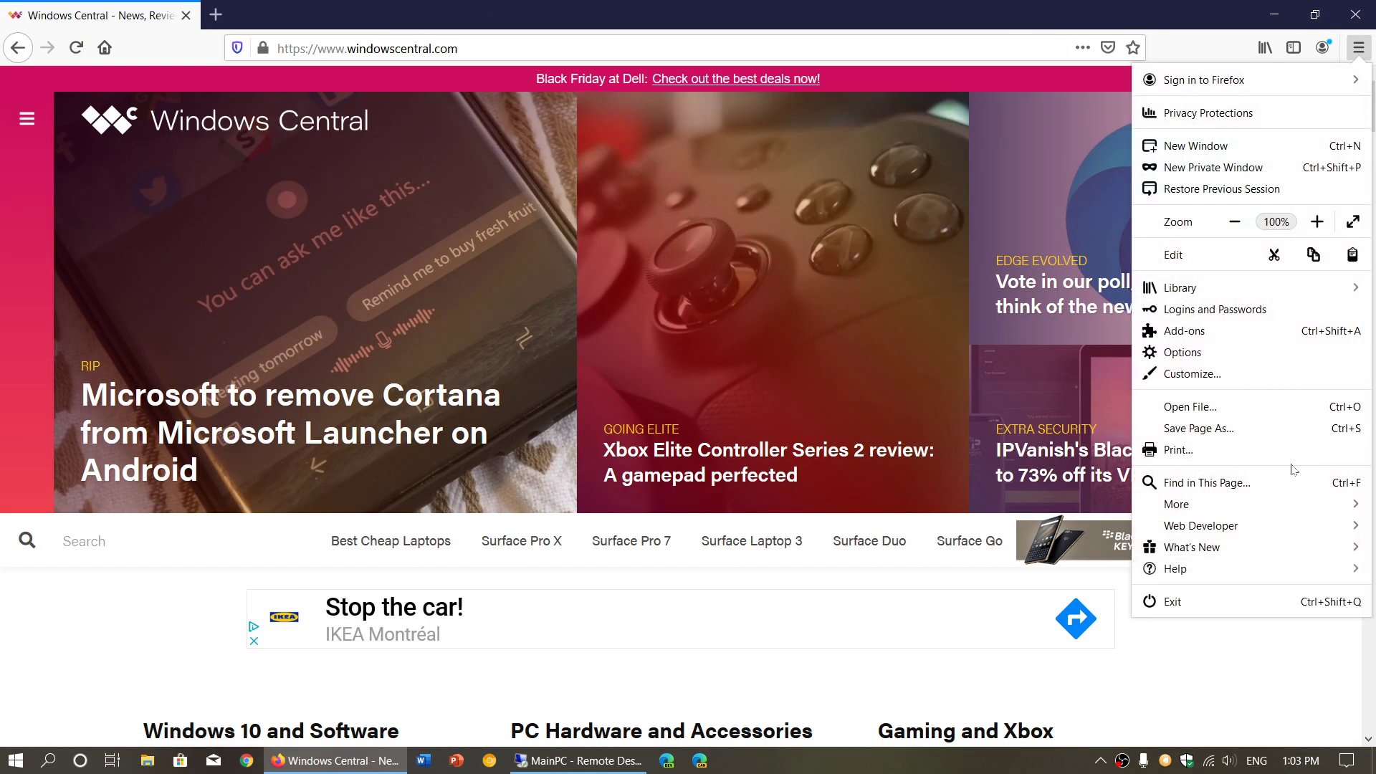
{"action": "left_click", "coordinate": [1243, 569]}
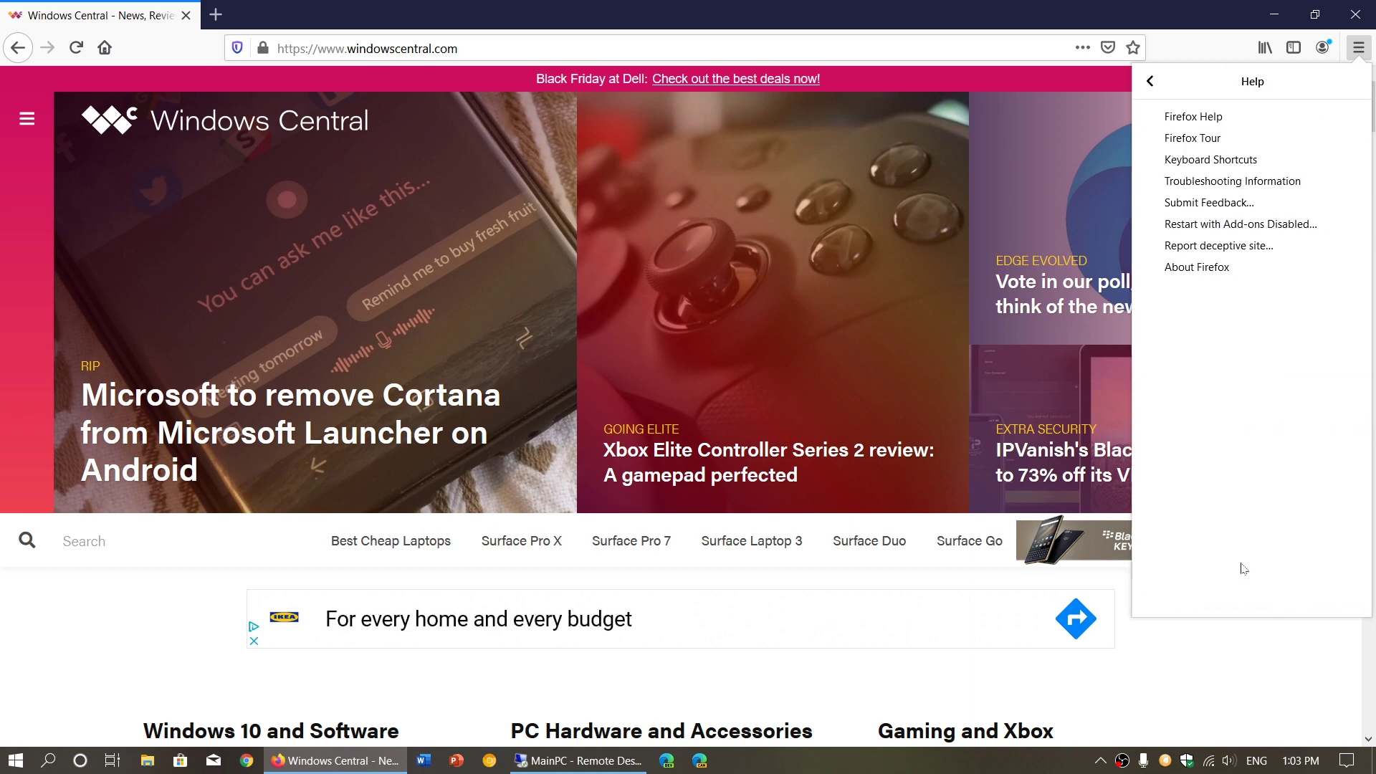
{"action": "left_click", "coordinate": [1196, 266]}
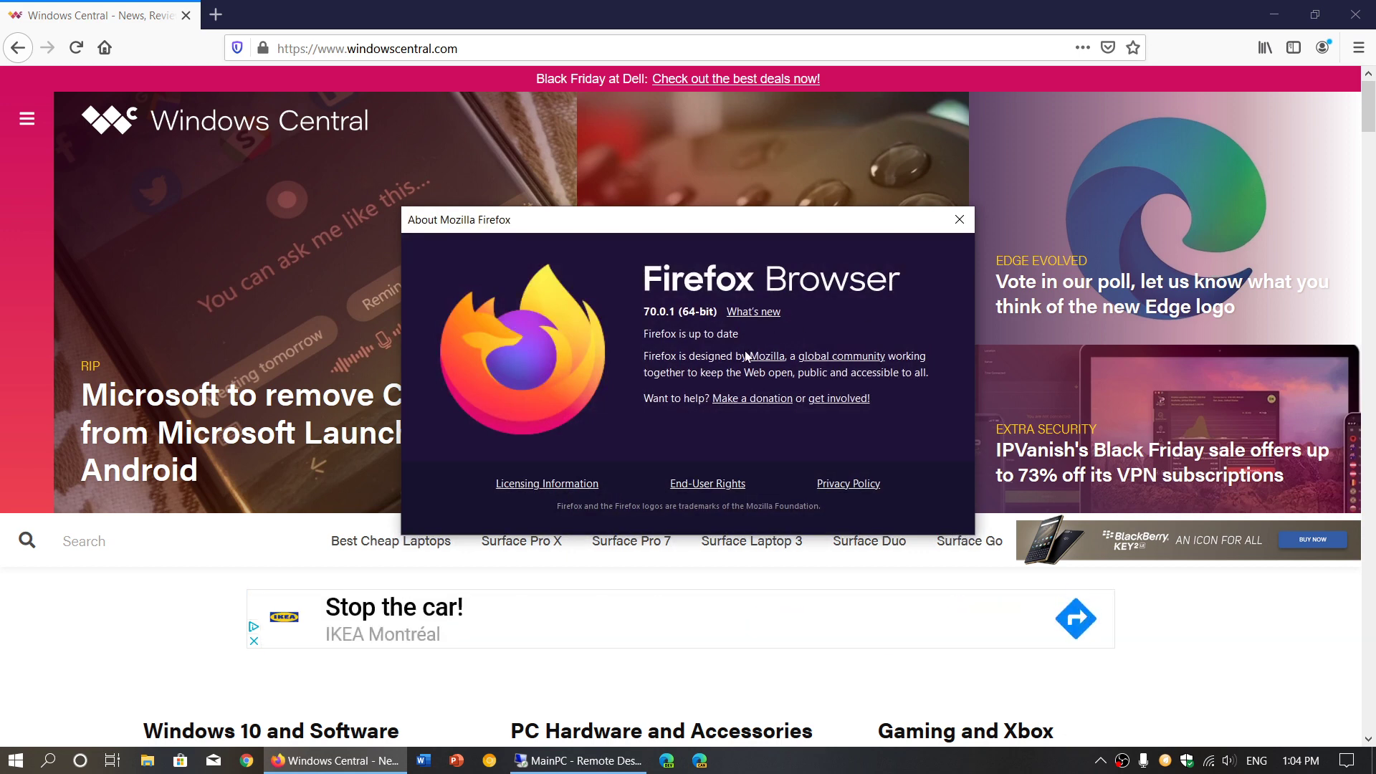
{"action": "left_click", "coordinate": [959, 220]}
{"action": "left_click", "coordinate": [1356, 14]}
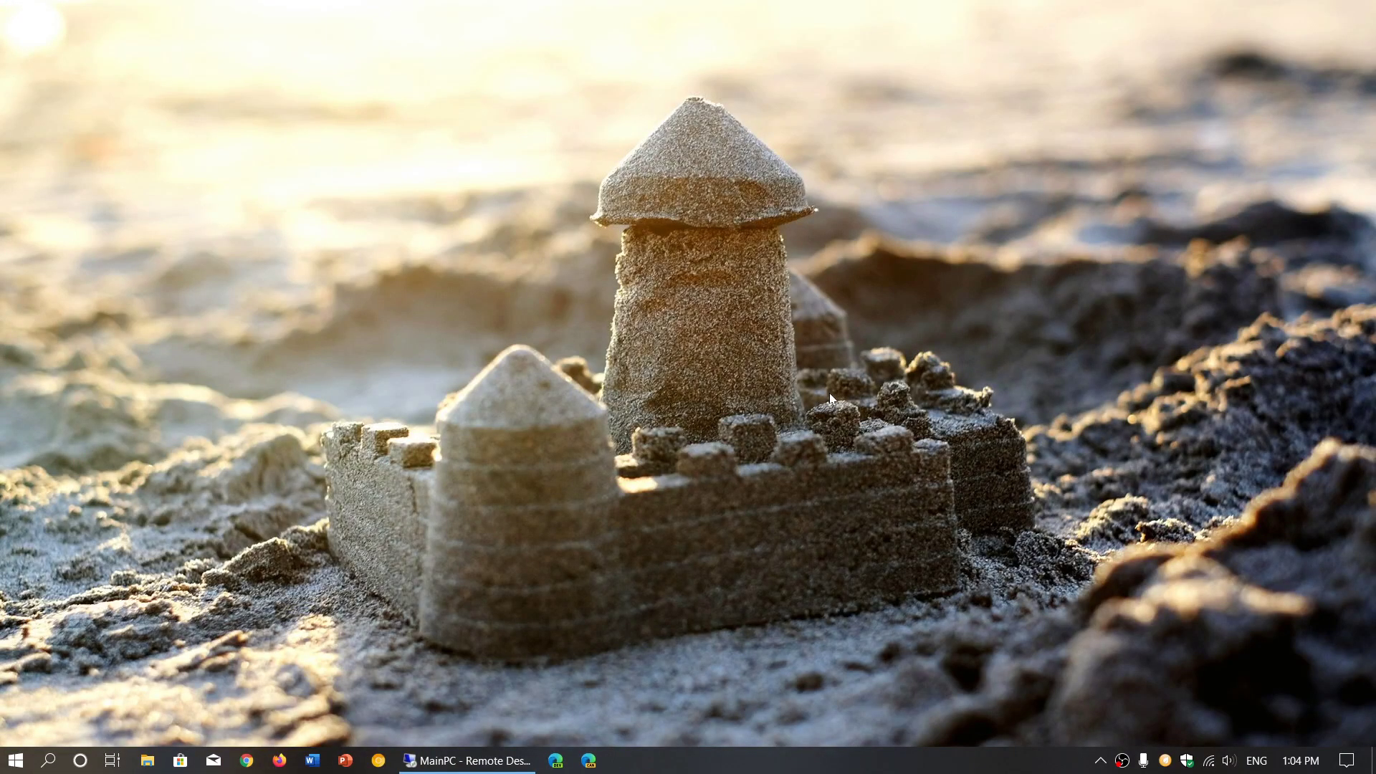